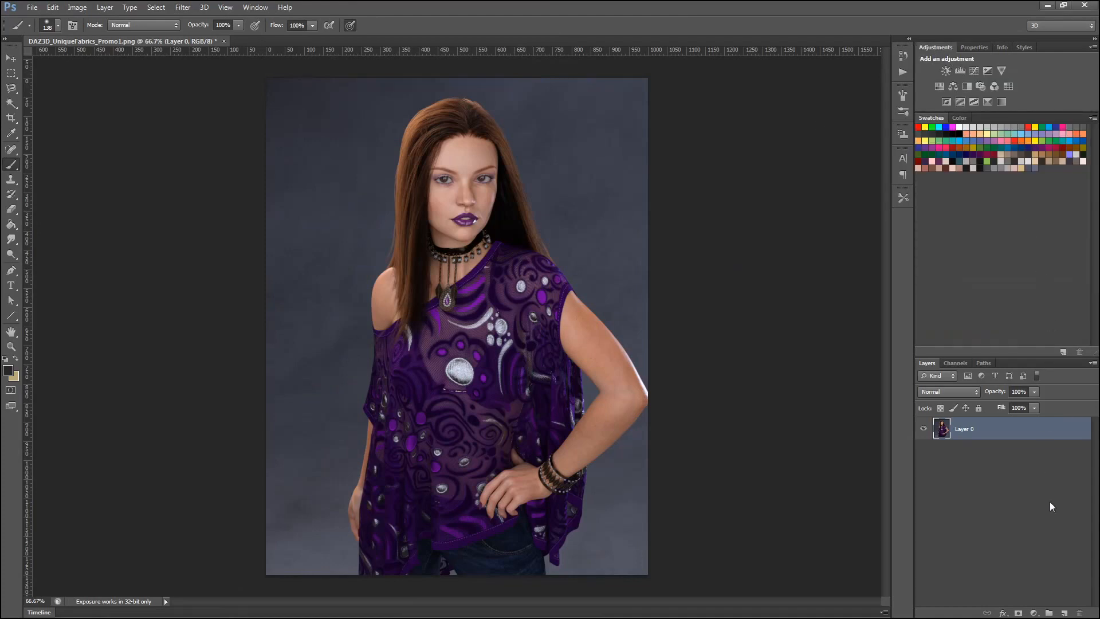
Step: Add a Levels adjustment layer above the portrait with input levels of 1 for shadows, 1.06 for midtones and 199 for highlights
left_click(1034, 612)
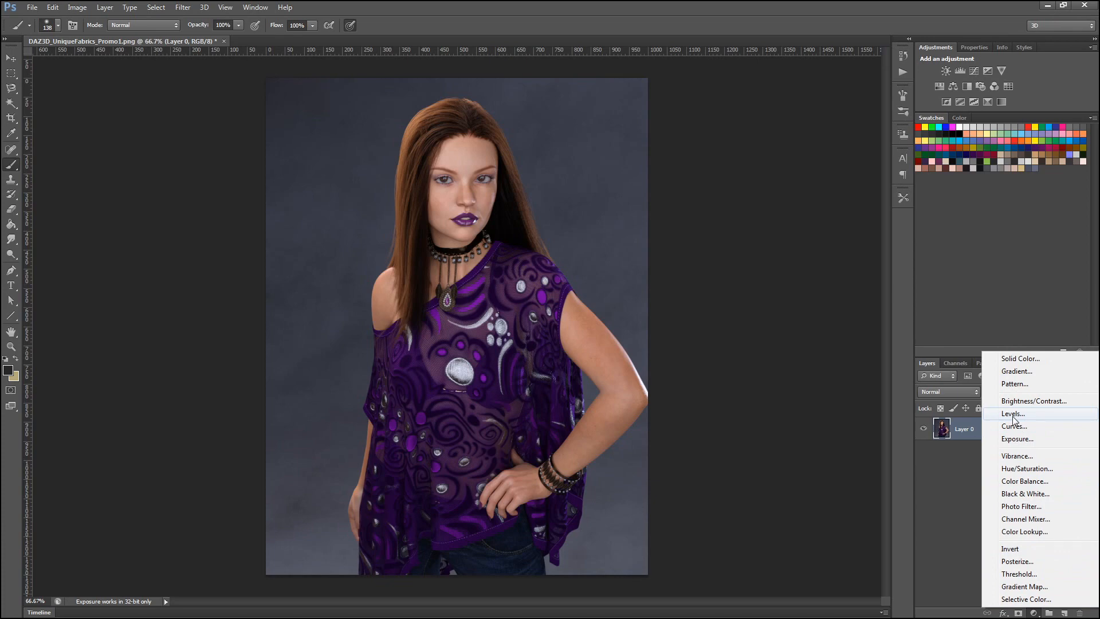
left_click(1013, 413)
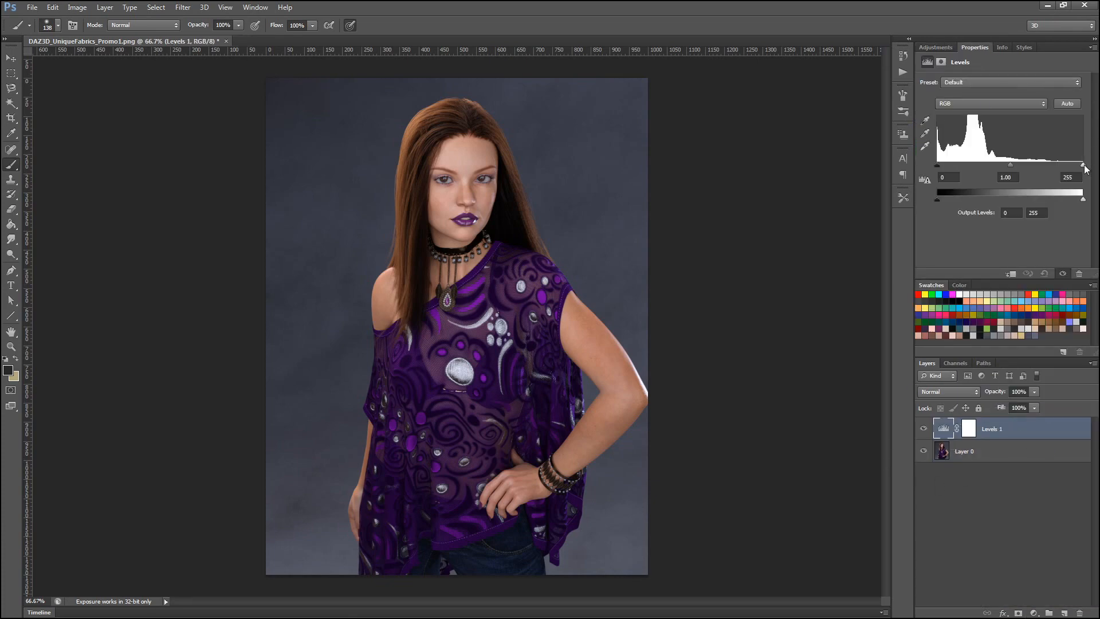
mouse_move(1084, 170)
left_mouse_down()
mouse_move(1035, 166)
mouse_move(1096, 165)
left_mouse_up()
mouse_move(1010, 167)
left_mouse_down()
mouse_move(1037, 168)
mouse_move(997, 162)
mouse_move(1015, 162)
left_mouse_up()
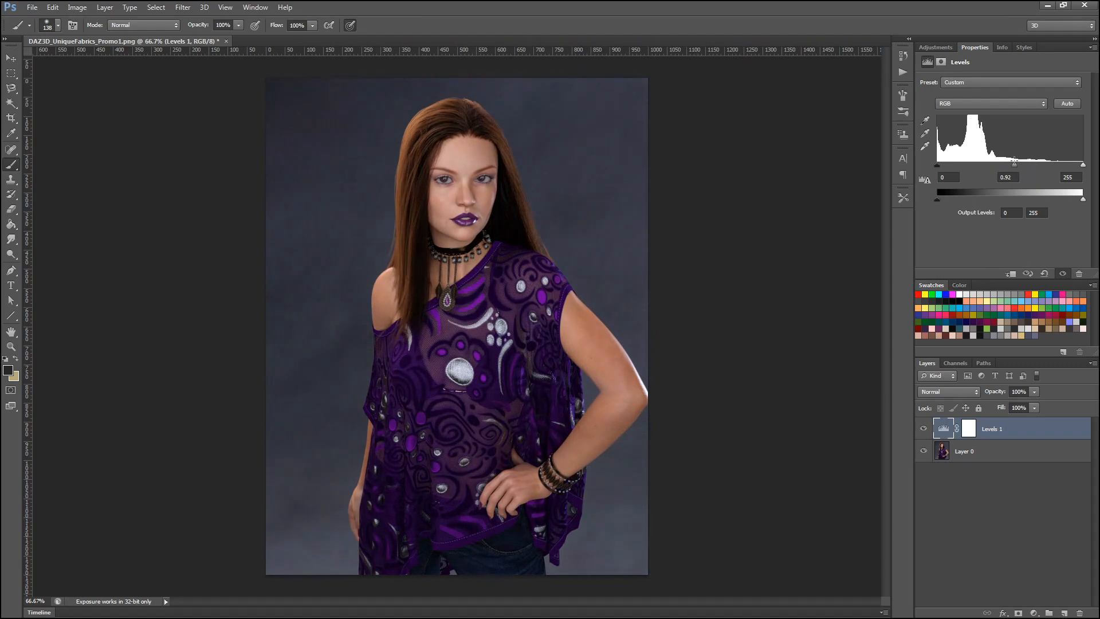
mouse_move(939, 165)
left_mouse_down()
mouse_move(965, 165)
mouse_move(930, 161)
left_mouse_up()
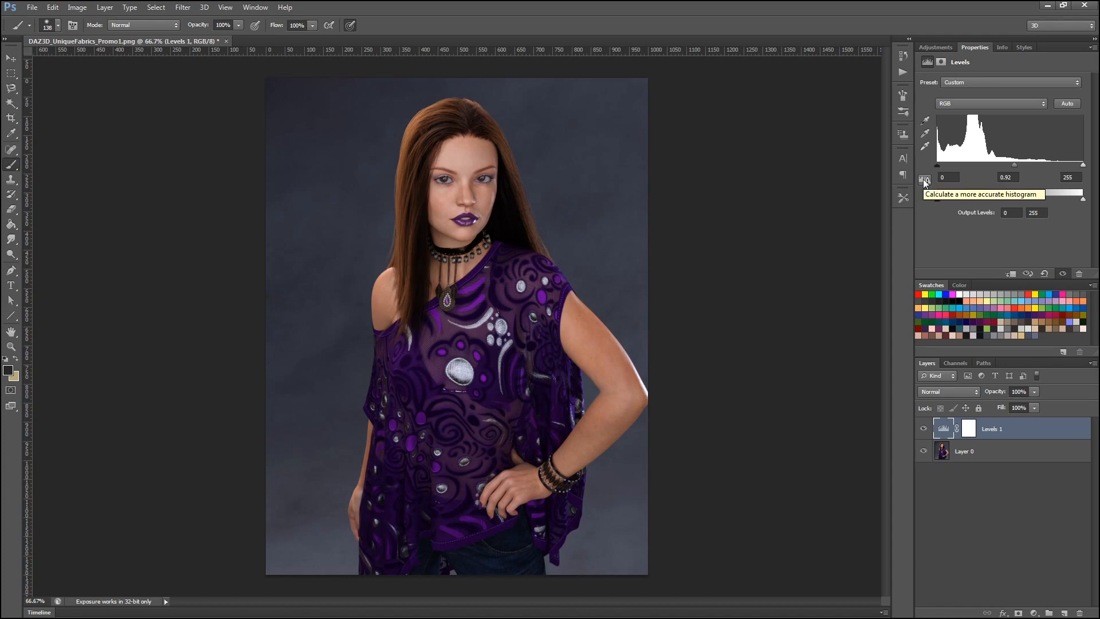
left_click(924, 179)
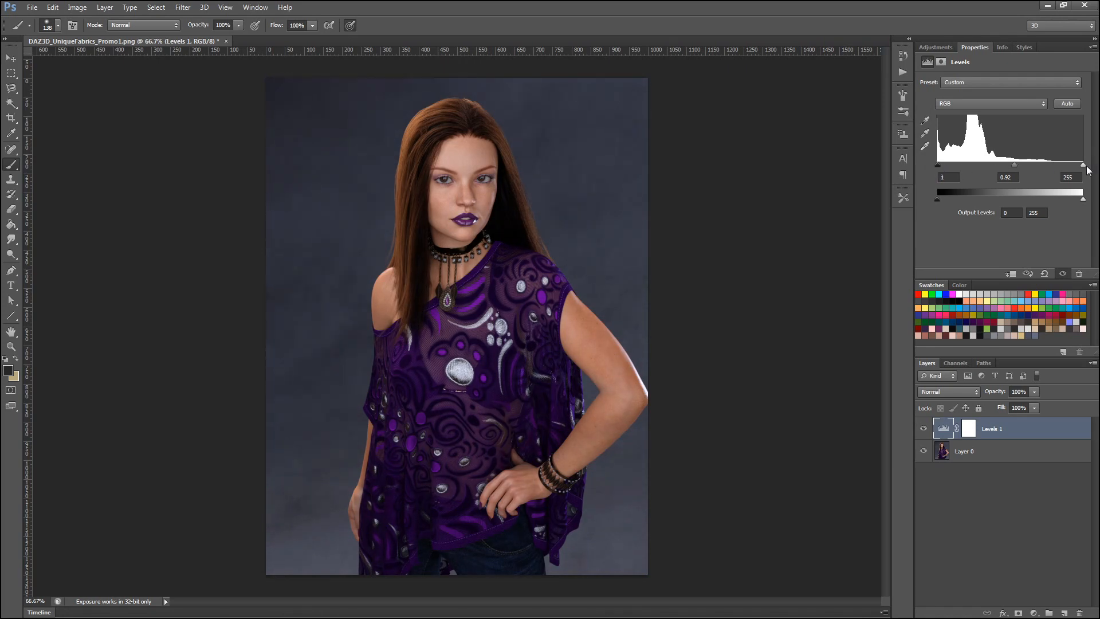
left_click_drag(1083, 165, 1050, 164)
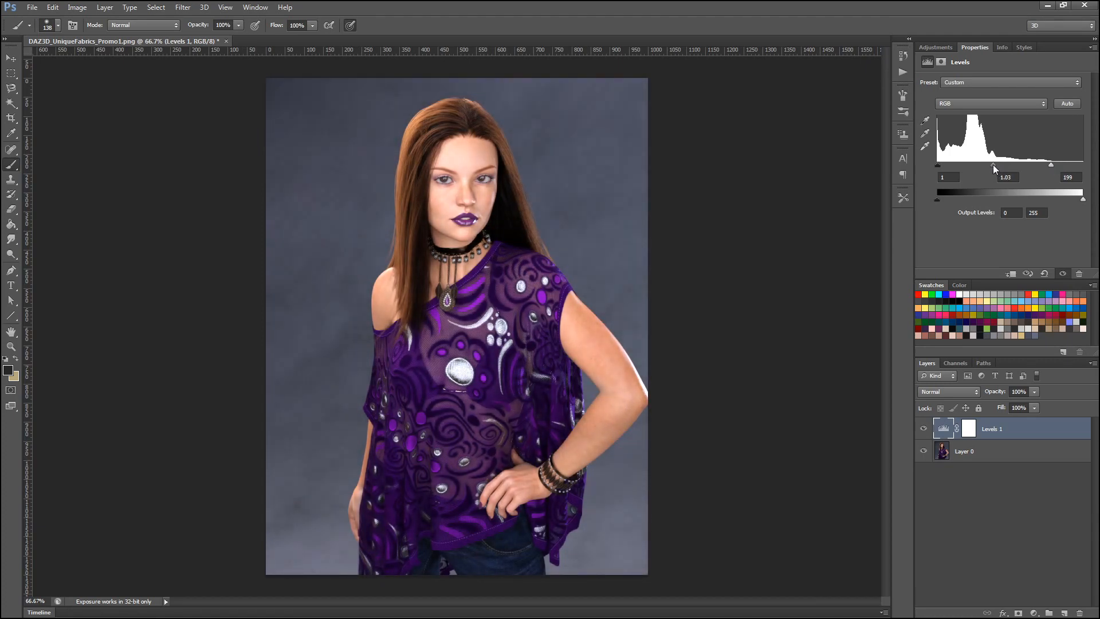
left_click_drag(992, 164, 992, 164)
Step: Compare the portrait with and without the Levels 1 adjustment, leaving that layer hidden
left_click(922, 430)
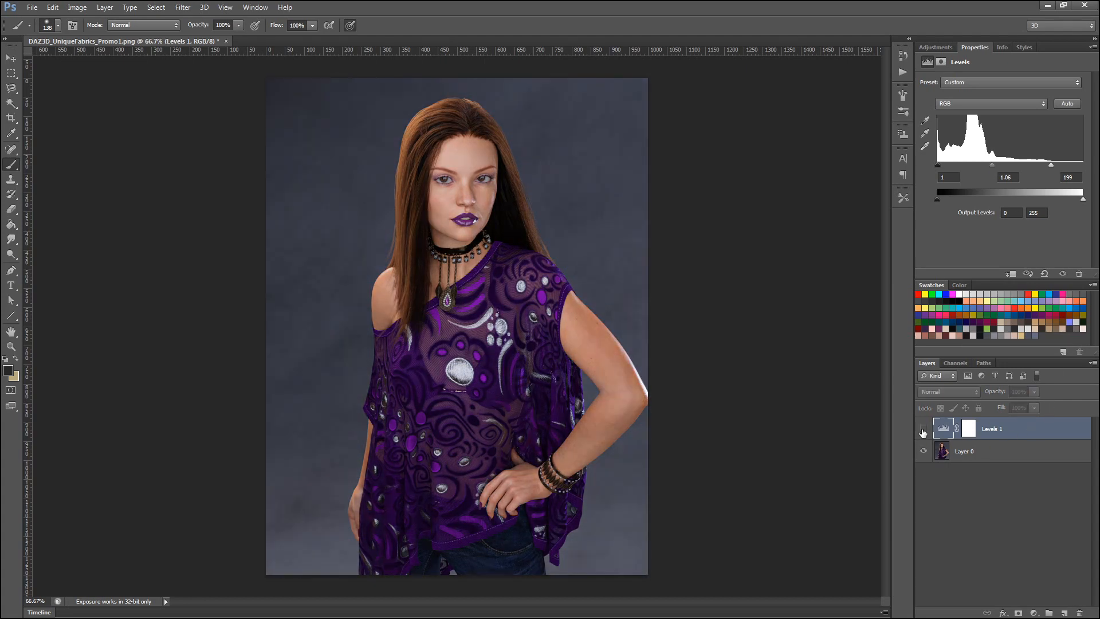
left_click(923, 430)
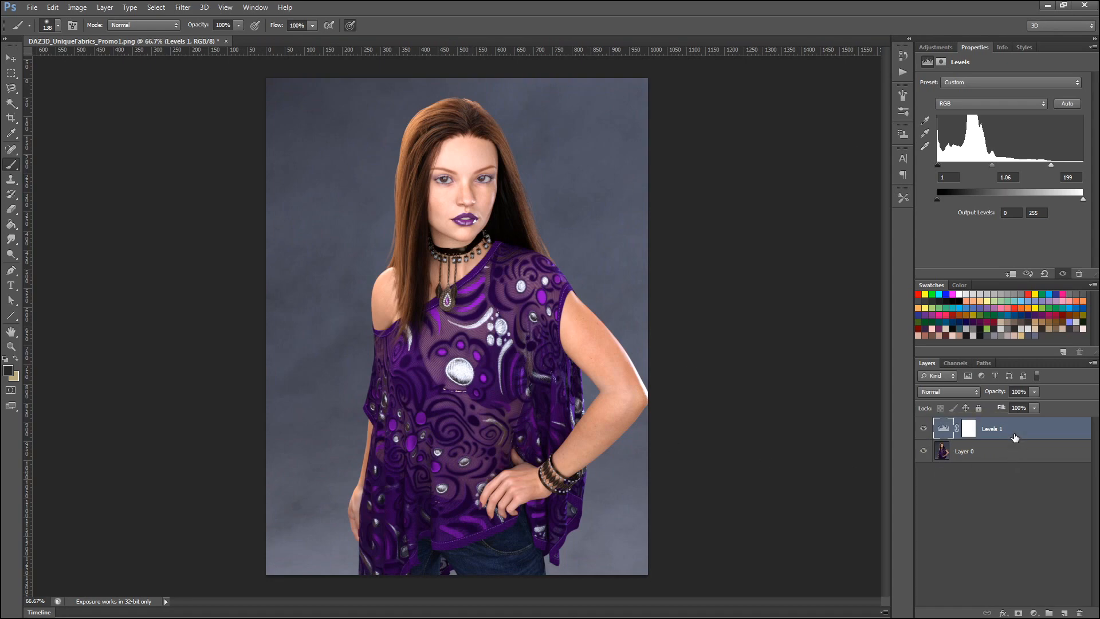
left_click(922, 429)
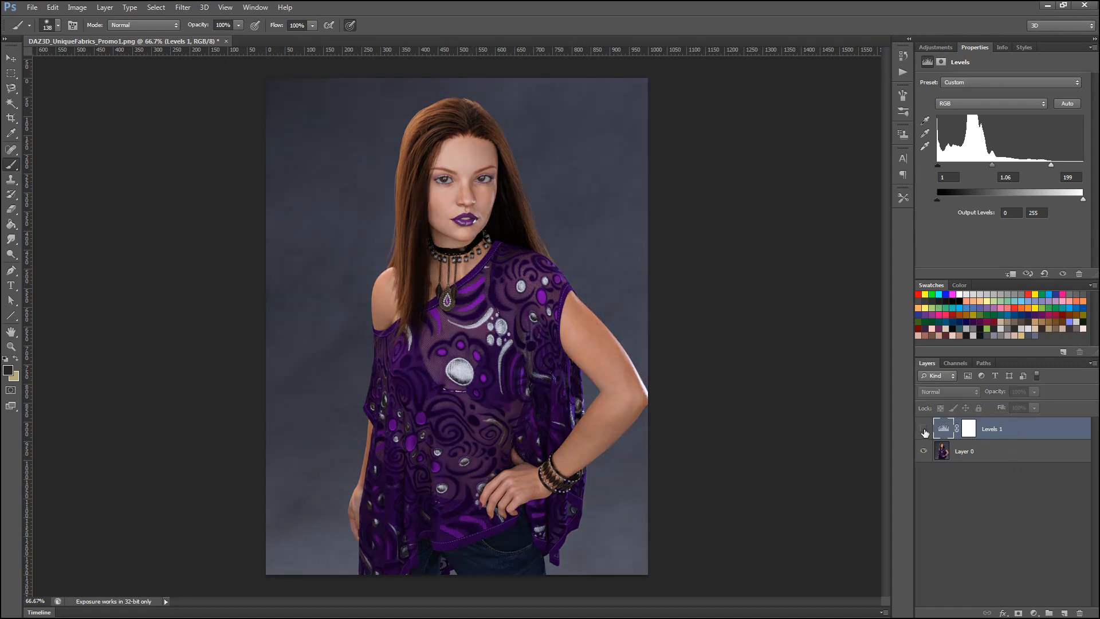
Step: Add a second Levels adjustment layer and sample its black point from the dark hair beside the jaw
left_click(935, 47)
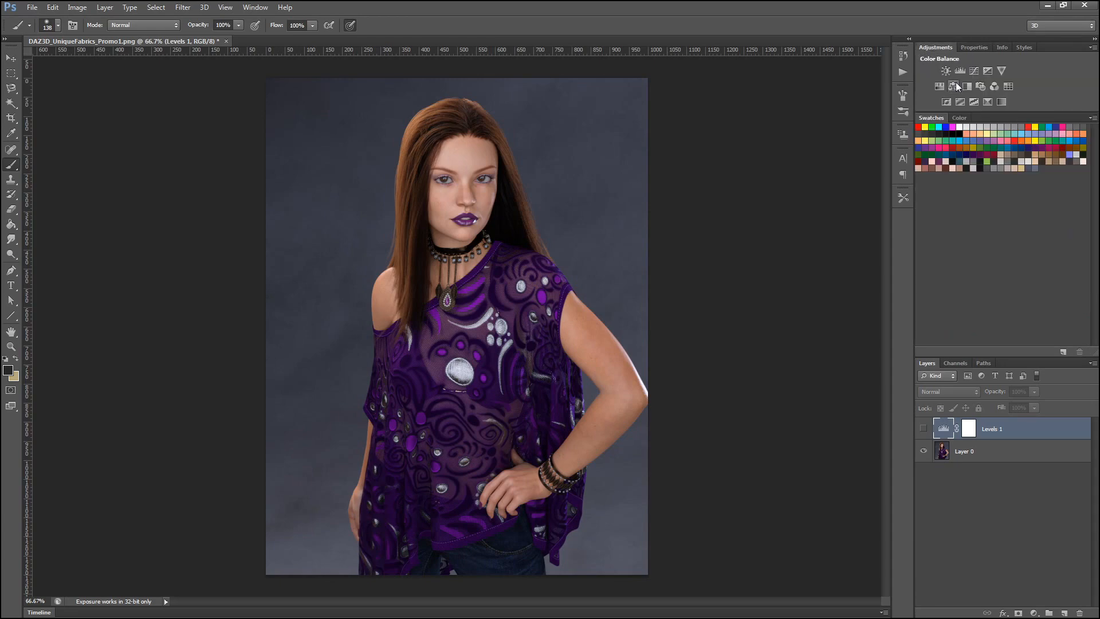
left_click(959, 70)
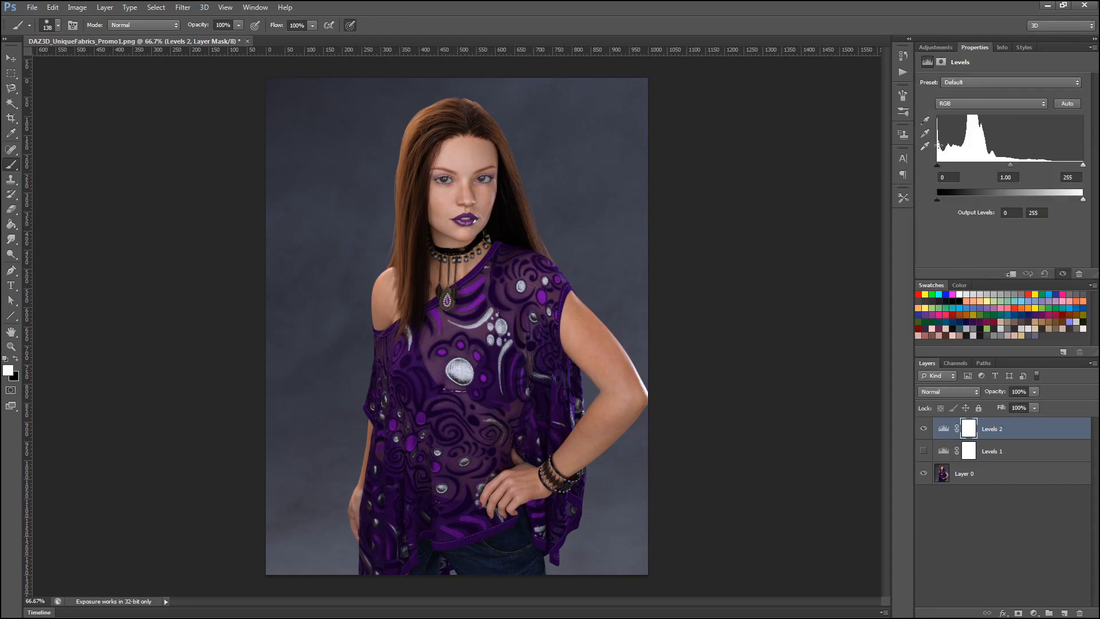
left_click(925, 120)
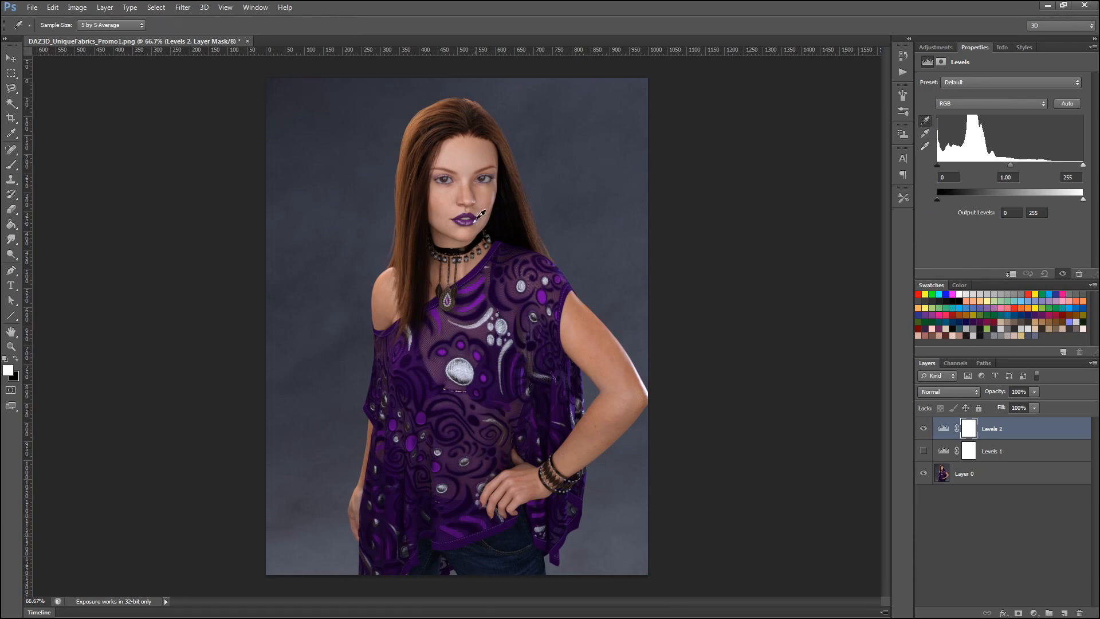
left_click(494, 221)
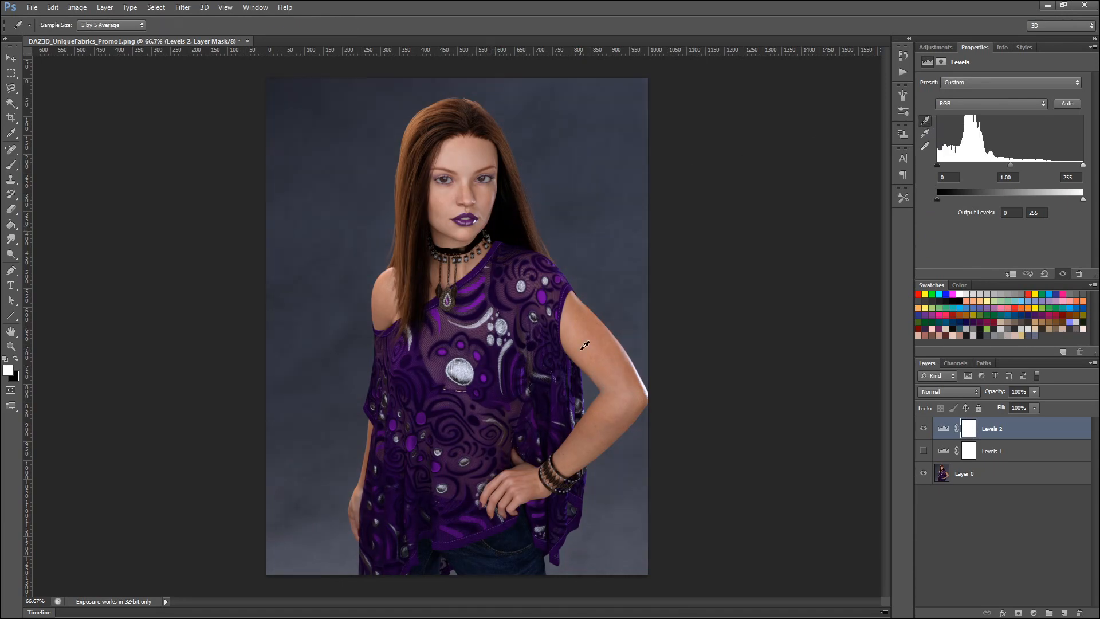
Step: Sample the white point and the gray point from the large round white ornament on the blouse
left_click(927, 147)
left_click(464, 365)
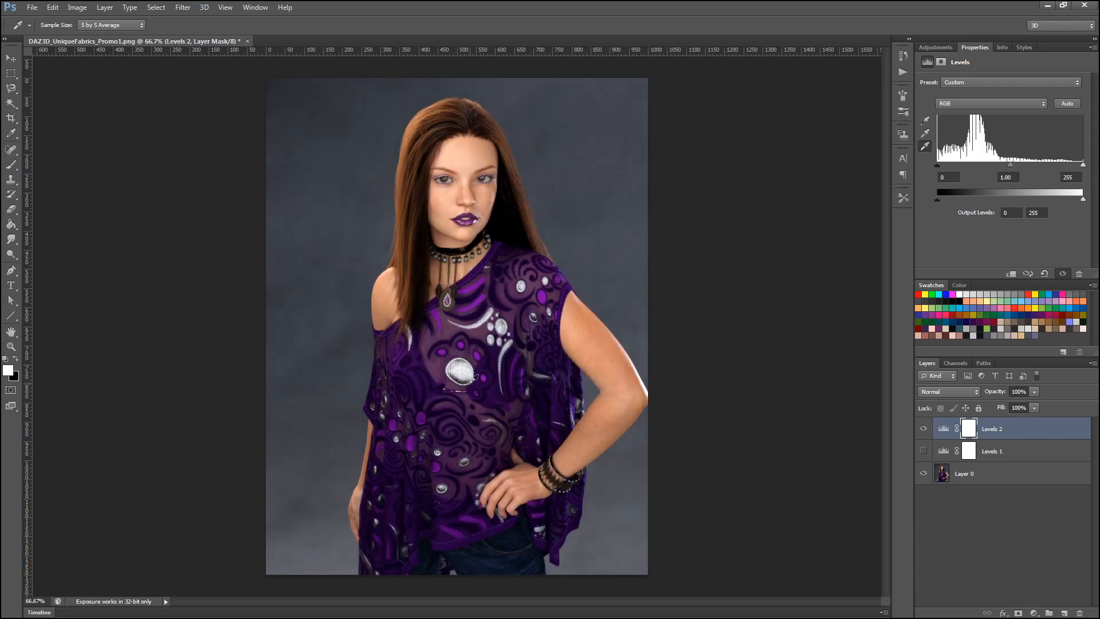
left_click(927, 134)
left_click(458, 360)
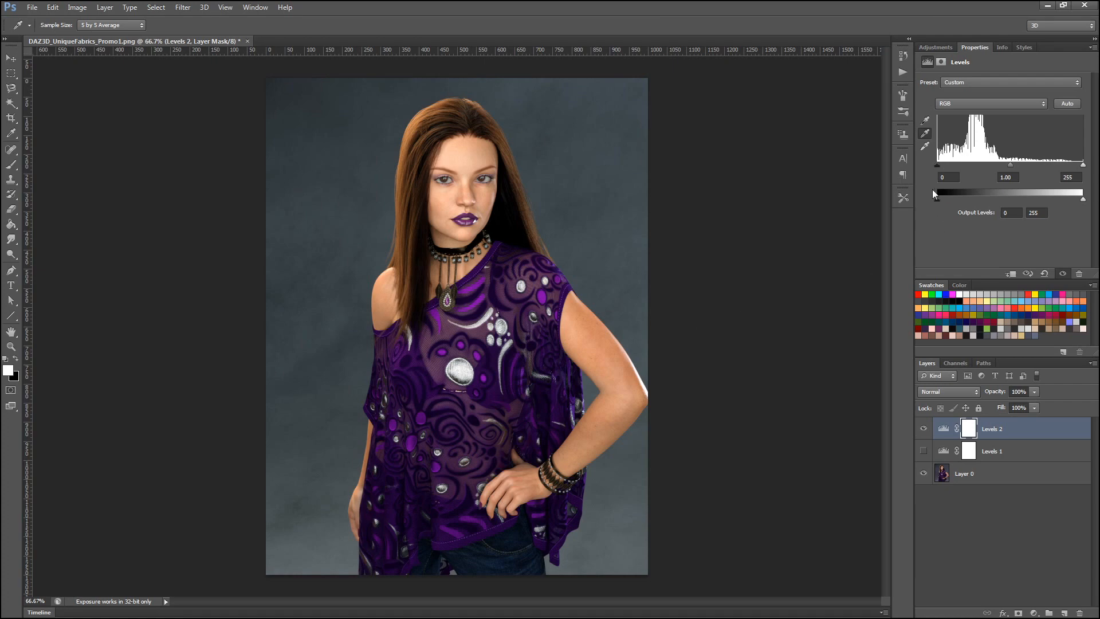
Step: Try gray points sampled from the background, hair, blouse, upper arm and several spots on the jeans
left_click(550, 192)
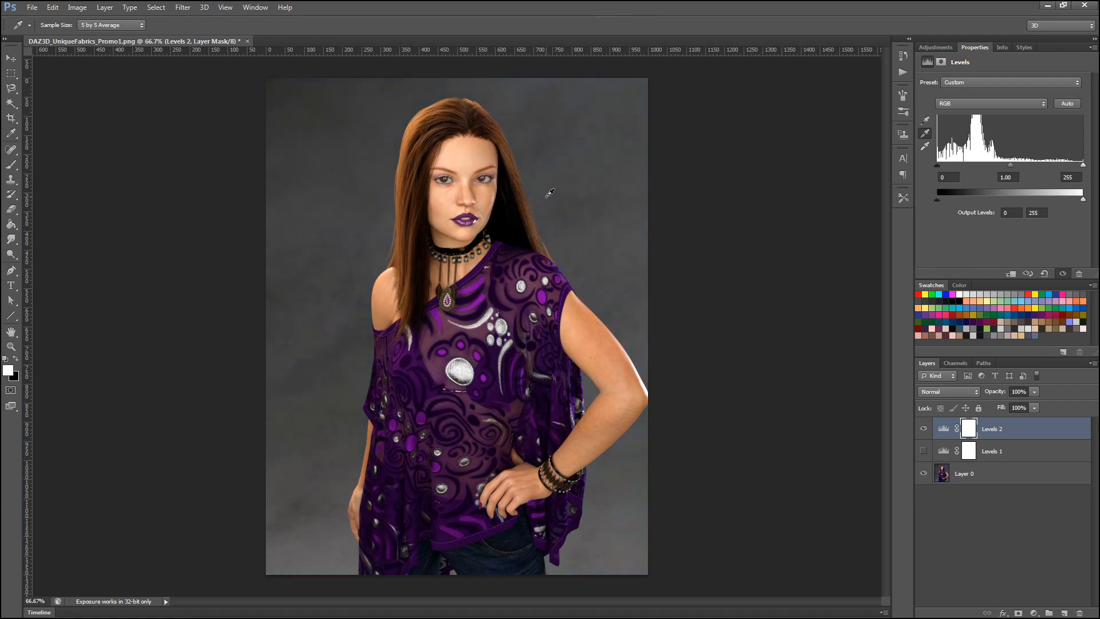
left_click(410, 181)
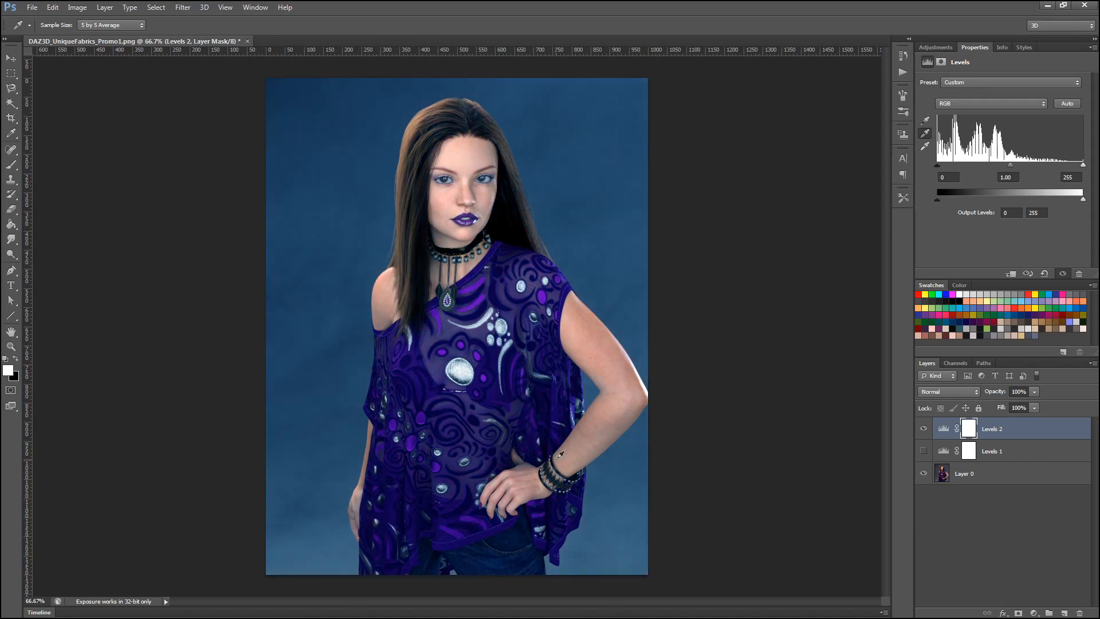
left_click(477, 331)
left_click(476, 332)
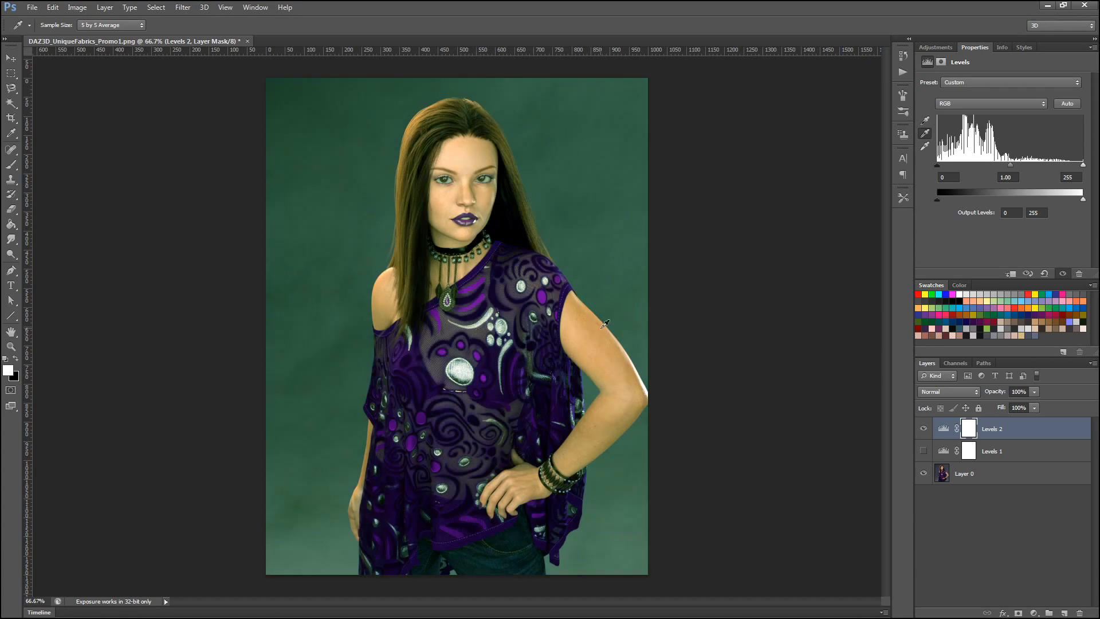
left_click(588, 331)
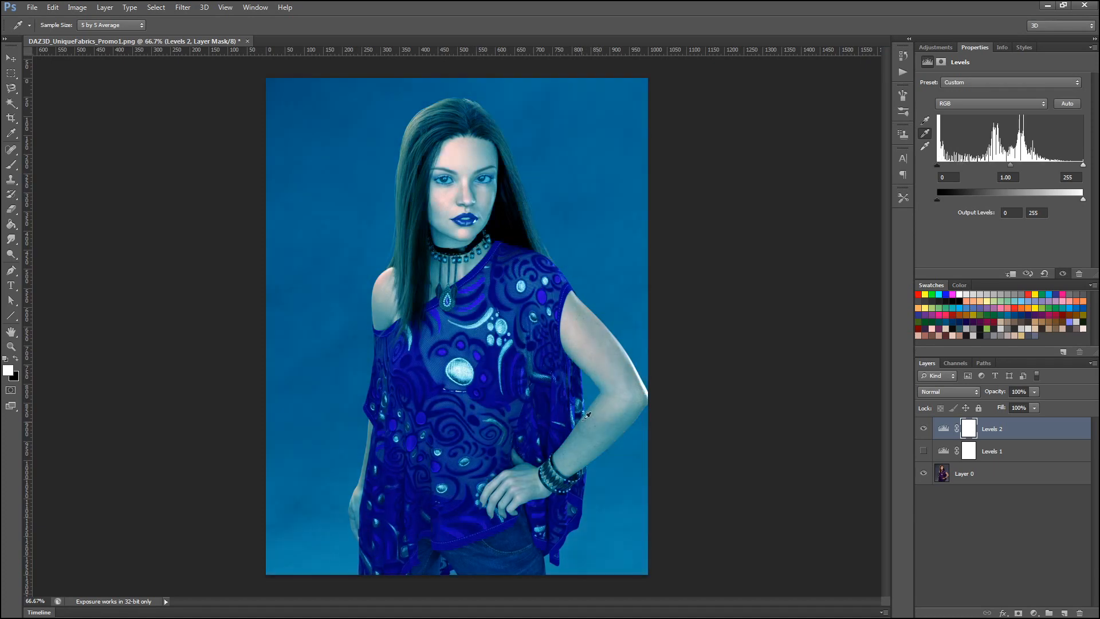
left_click(525, 536)
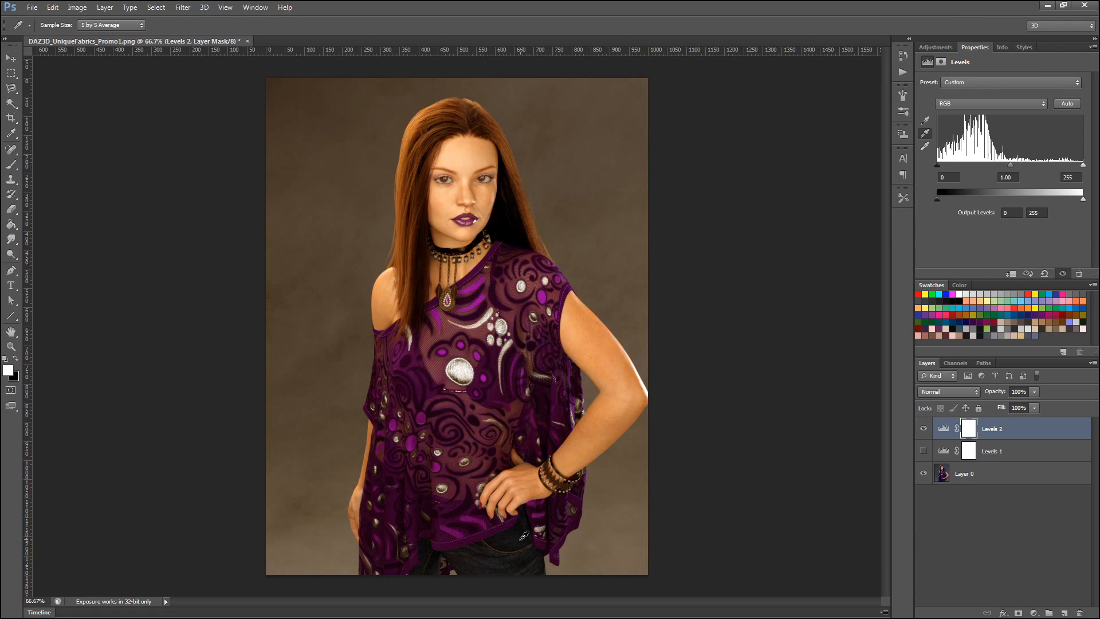
left_click(489, 555)
left_click(488, 555)
left_click(475, 563)
left_click(468, 553)
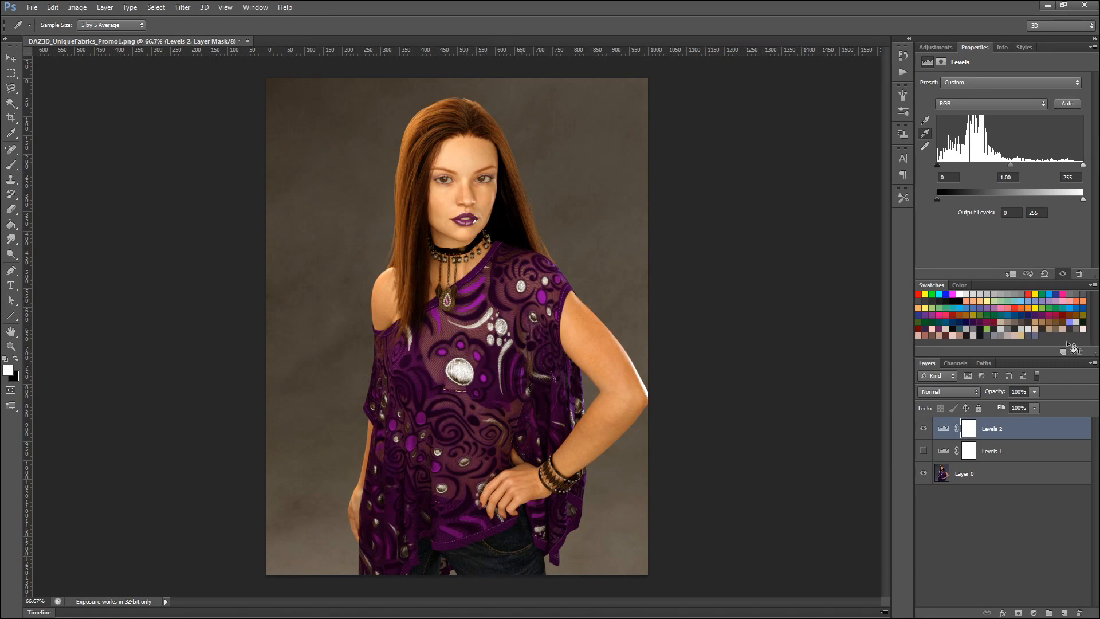
Step: Compare the portrait with and without Levels 2, and resample its gray point from the large white ornament on the blouse
left_click(923, 430)
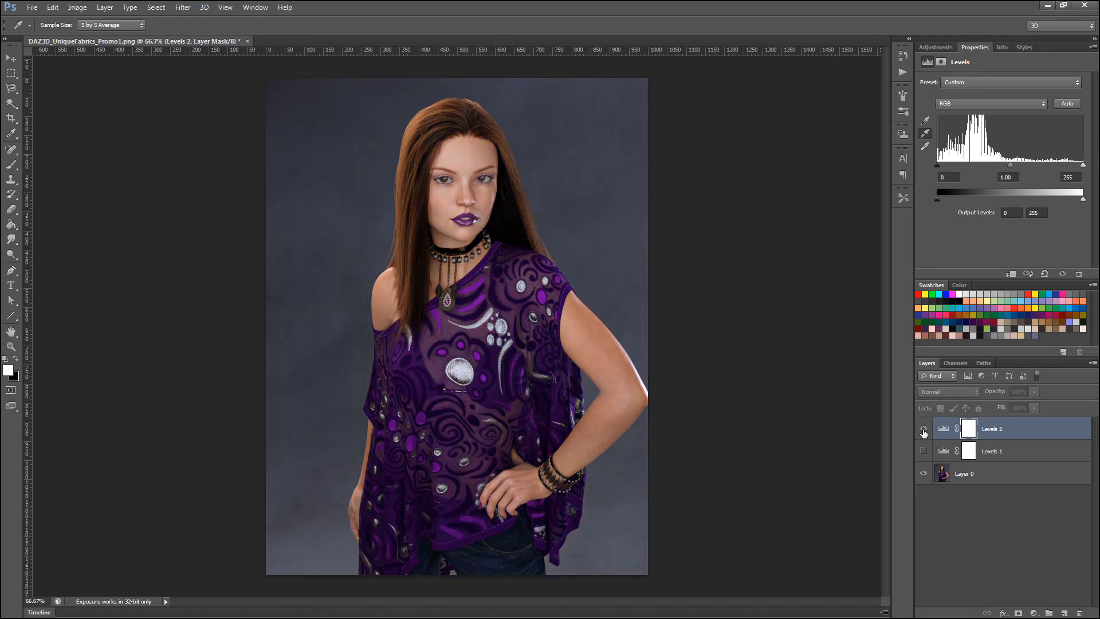
left_click(923, 430)
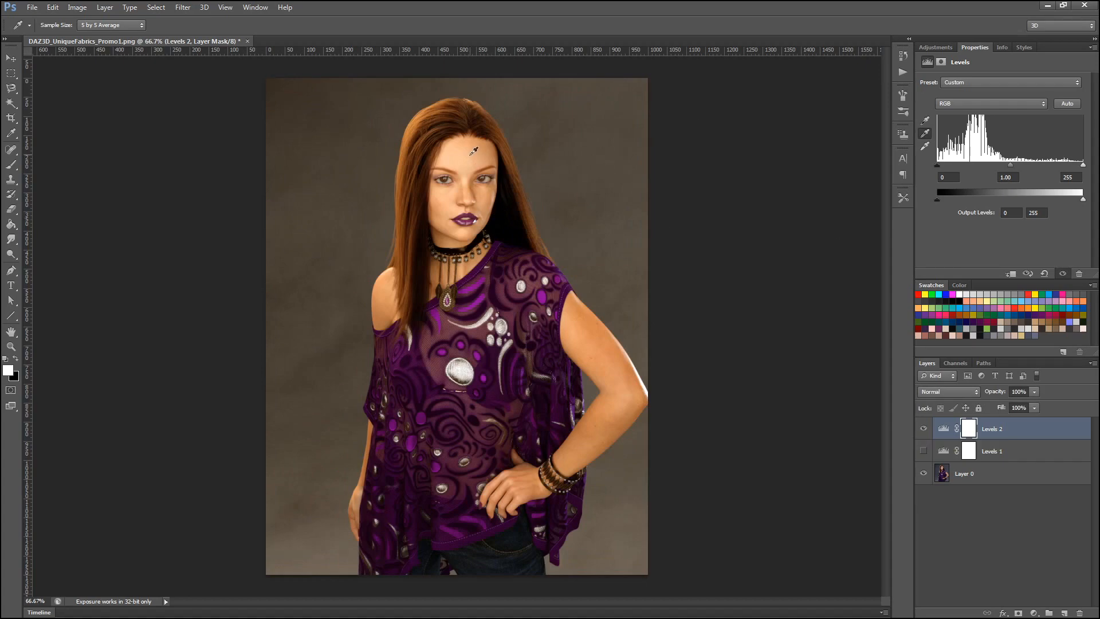
left_click(455, 363)
Step: Compare the Levels 1 and Levels 2 results by toggling their visibility, leaving only Levels 2 shown
left_click(923, 428)
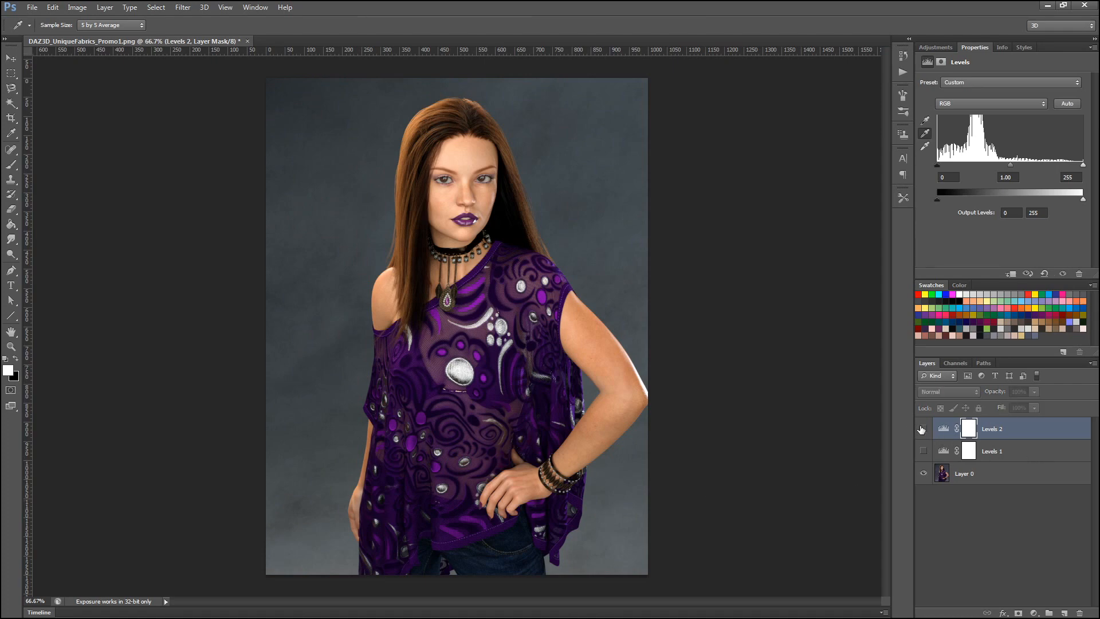
left_click(924, 451)
left_click(924, 452)
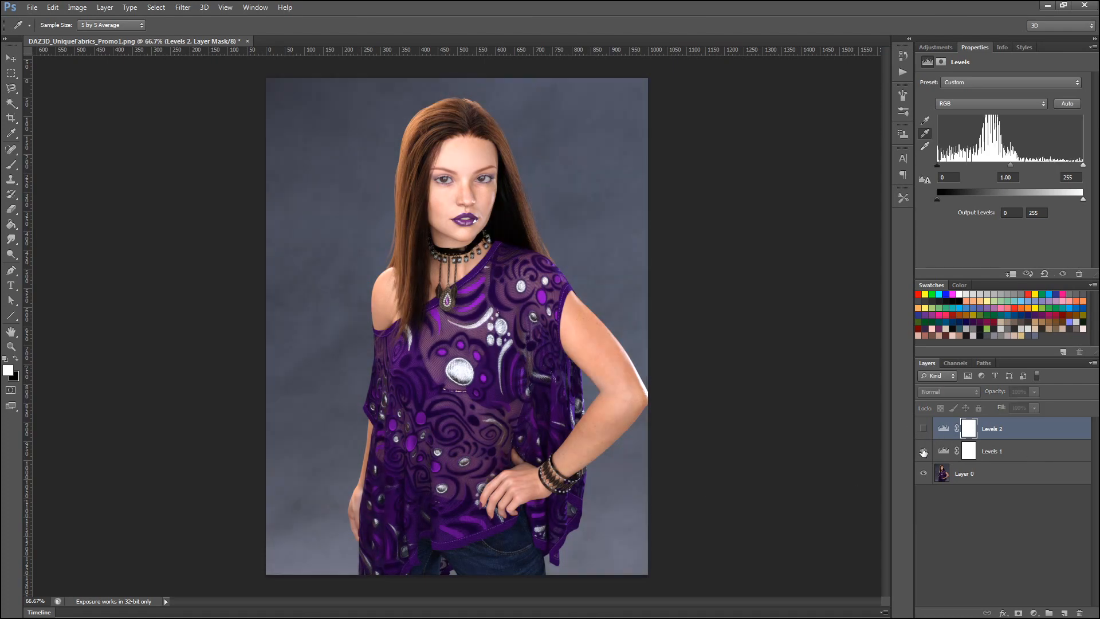
left_click(924, 451)
left_click(923, 428)
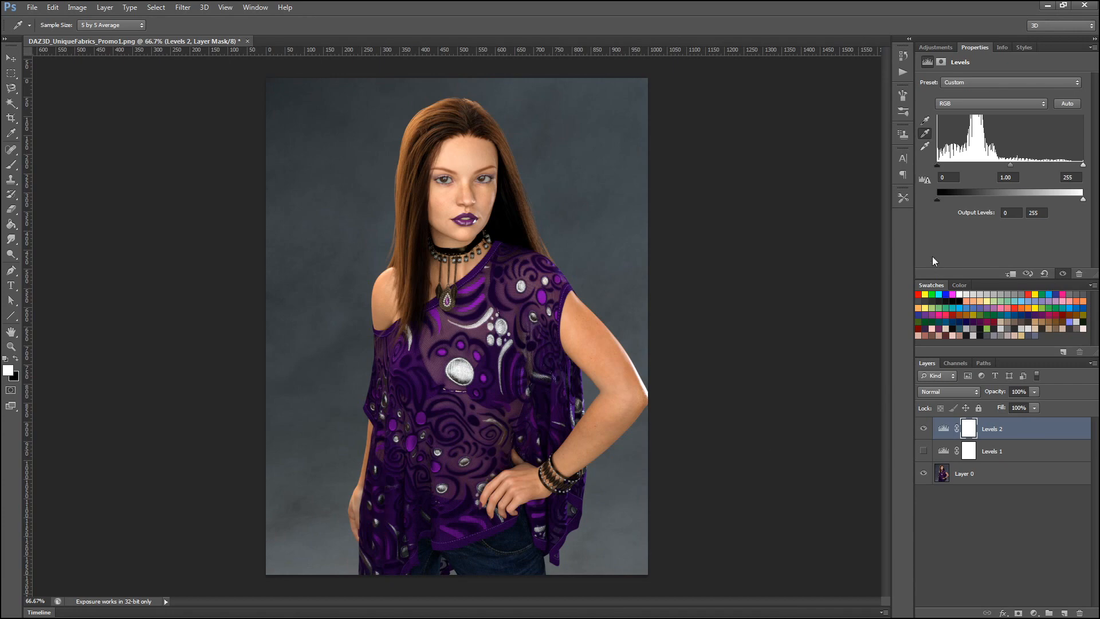
Step: Add a third Levels adjustment layer and raise its midtone input level to 1.23
left_click(943, 48)
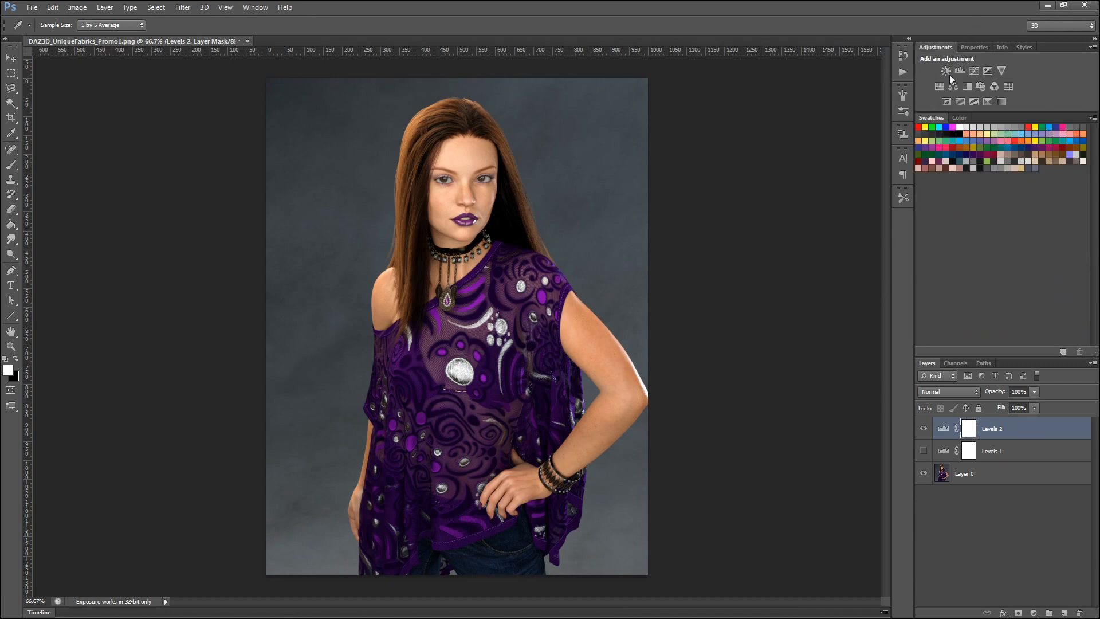
left_click(960, 75)
key("b")
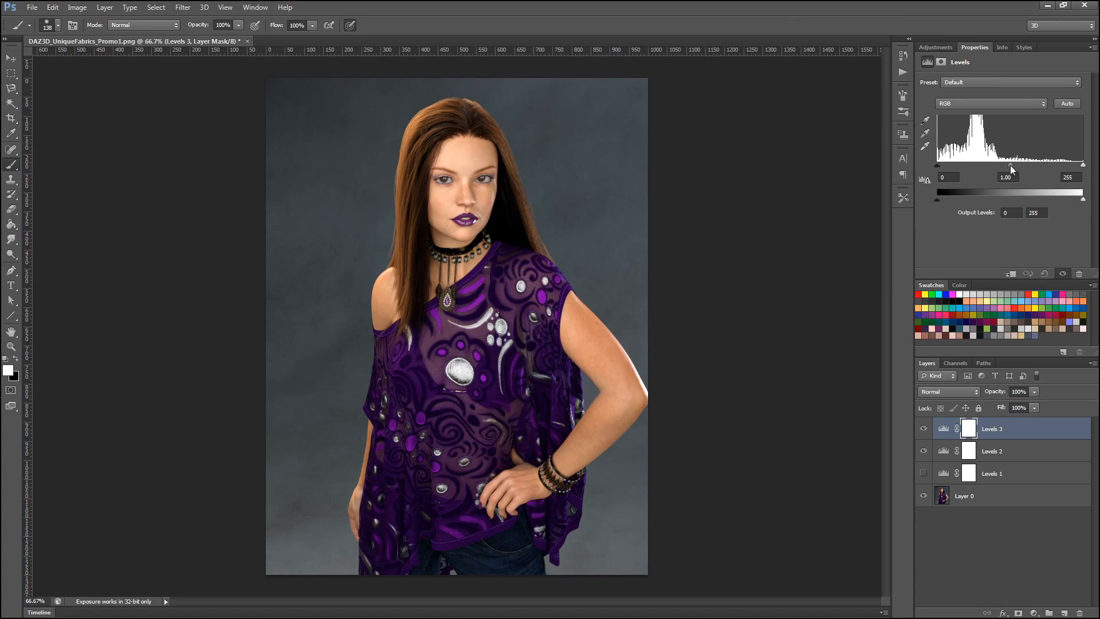
left_click_drag(1009, 165, 1002, 166)
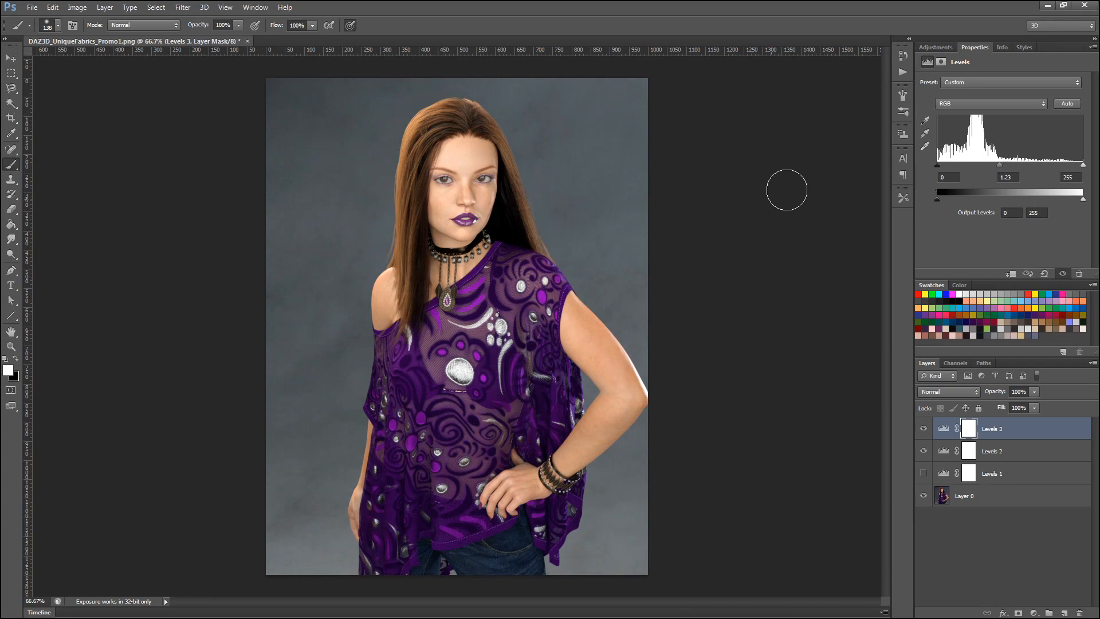
Step: Fill the Levels 3 layer mask with black using the Paint Bucket
left_click(970, 430)
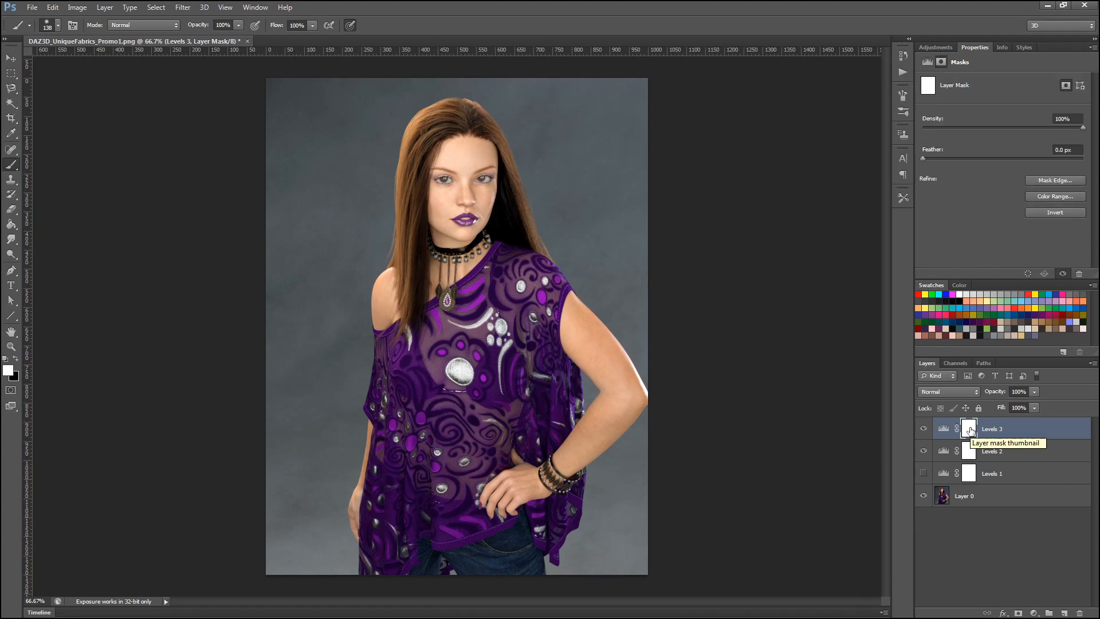
left_click(6, 362)
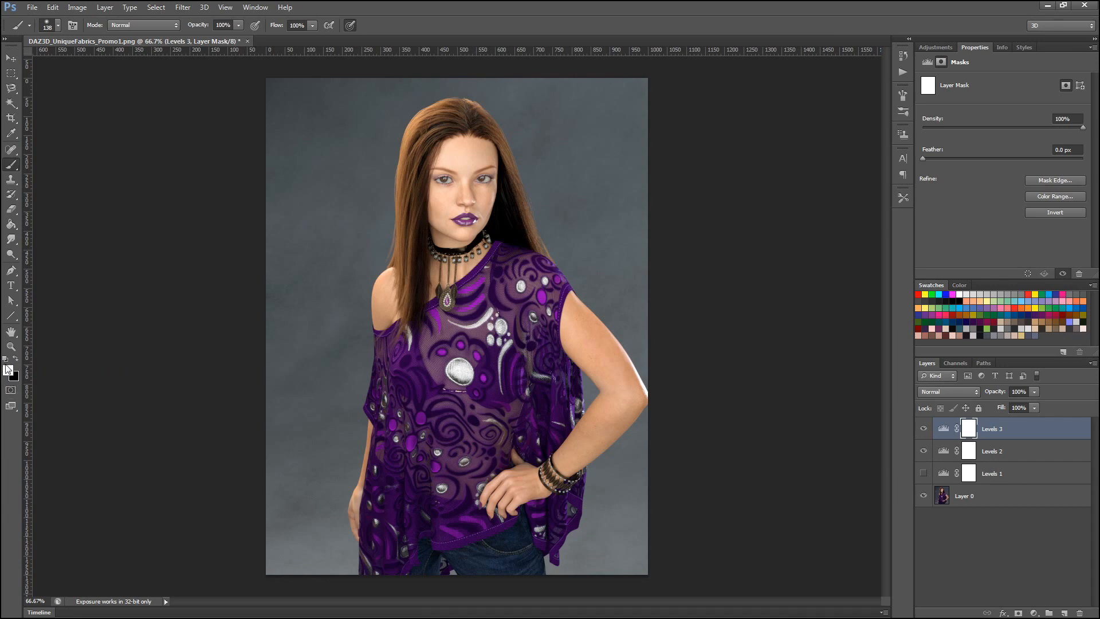
left_click(16, 359)
left_click(16, 359)
left_click(15, 359)
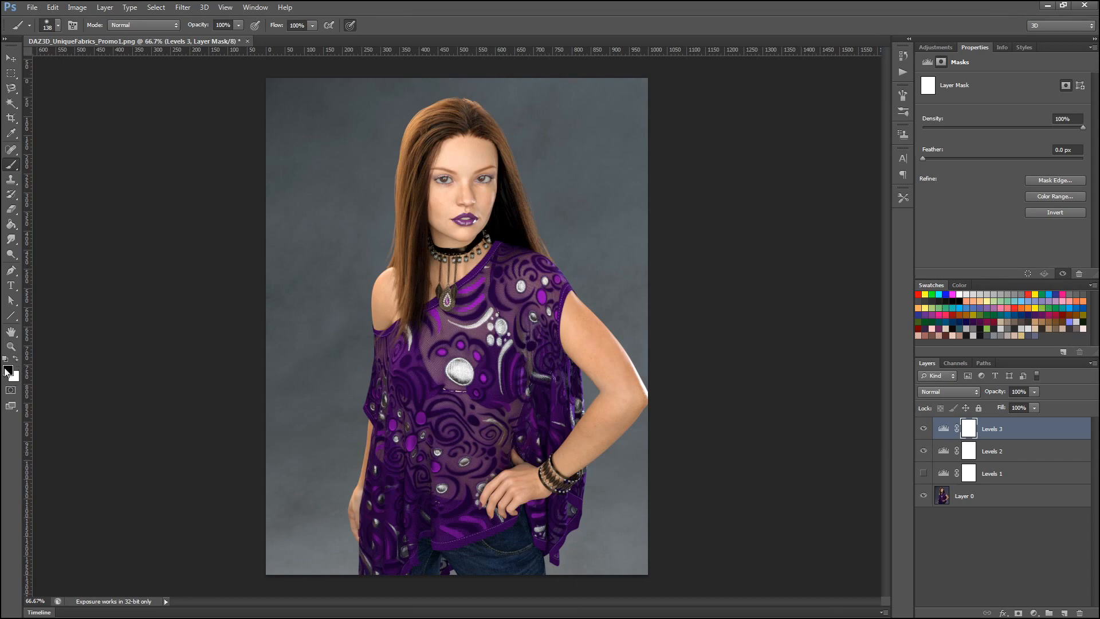
left_click(10, 225)
left_click(480, 248)
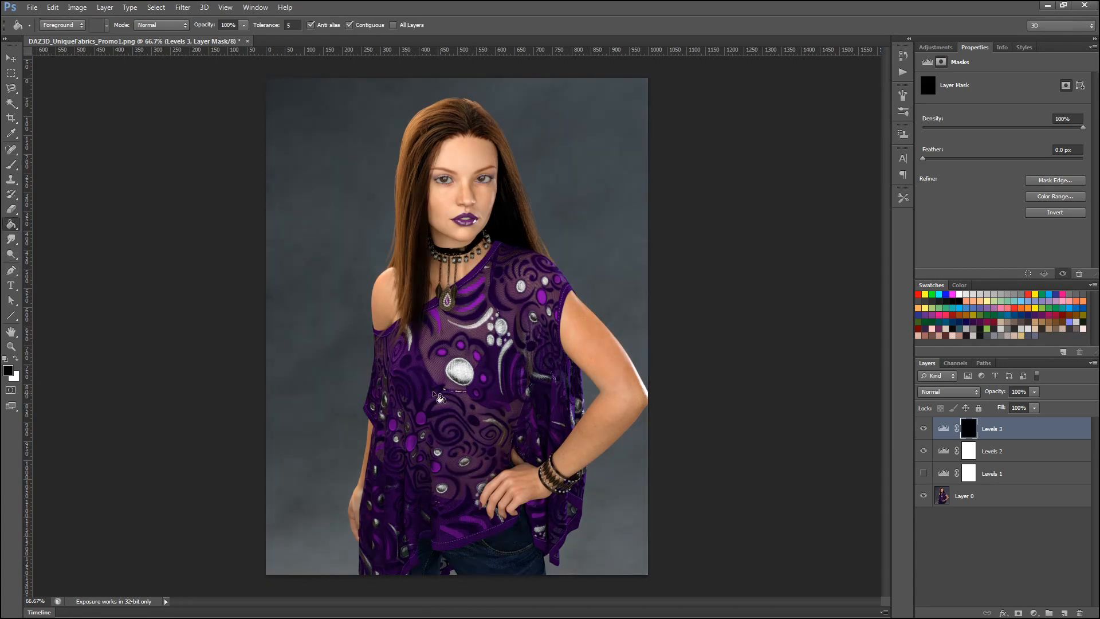
Step: Activate the Brush tool with white as the foreground color for painting on the Levels 3 mask
left_click(9, 166)
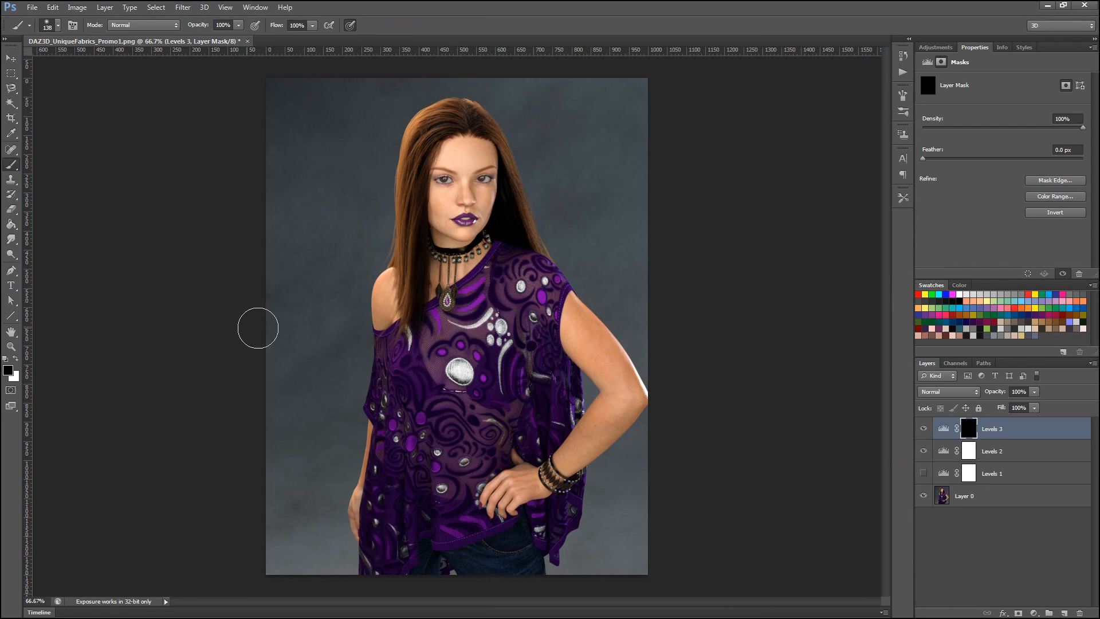
left_click(16, 360)
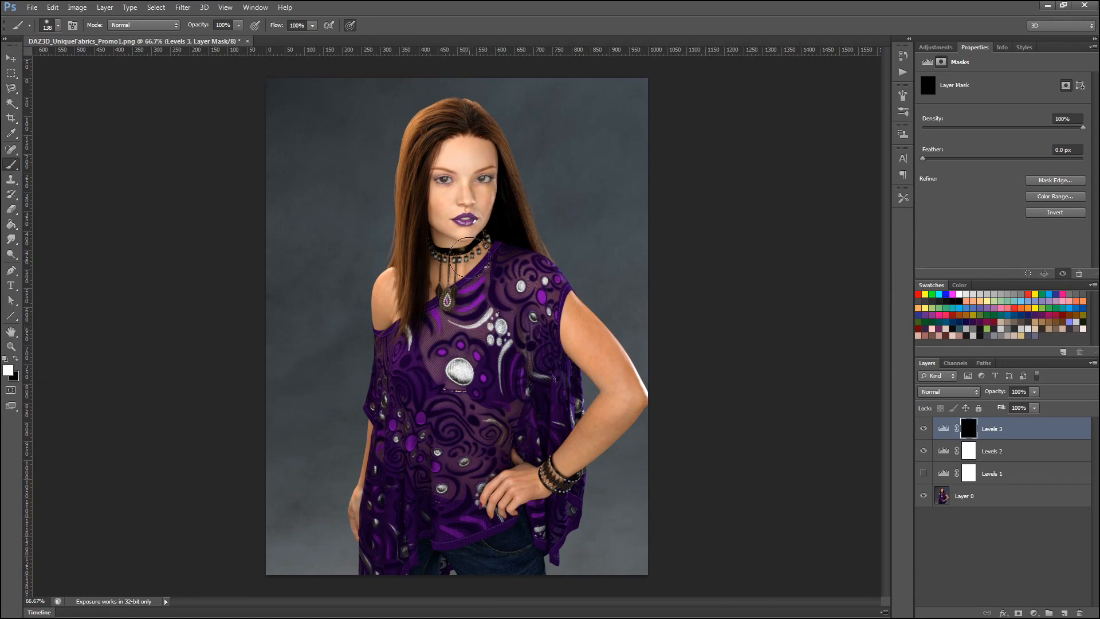
Step: Try a broad white brush stroke over the face on the Levels 3 mask, and undo it
mouse_move(448, 195)
left_mouse_down()
mouse_move(424, 286)
mouse_move(484, 200)
mouse_move(457, 288)
mouse_move(413, 186)
mouse_move(442, 108)
mouse_move(420, 219)
mouse_move(430, 250)
left_mouse_up()
left_click(52, 8)
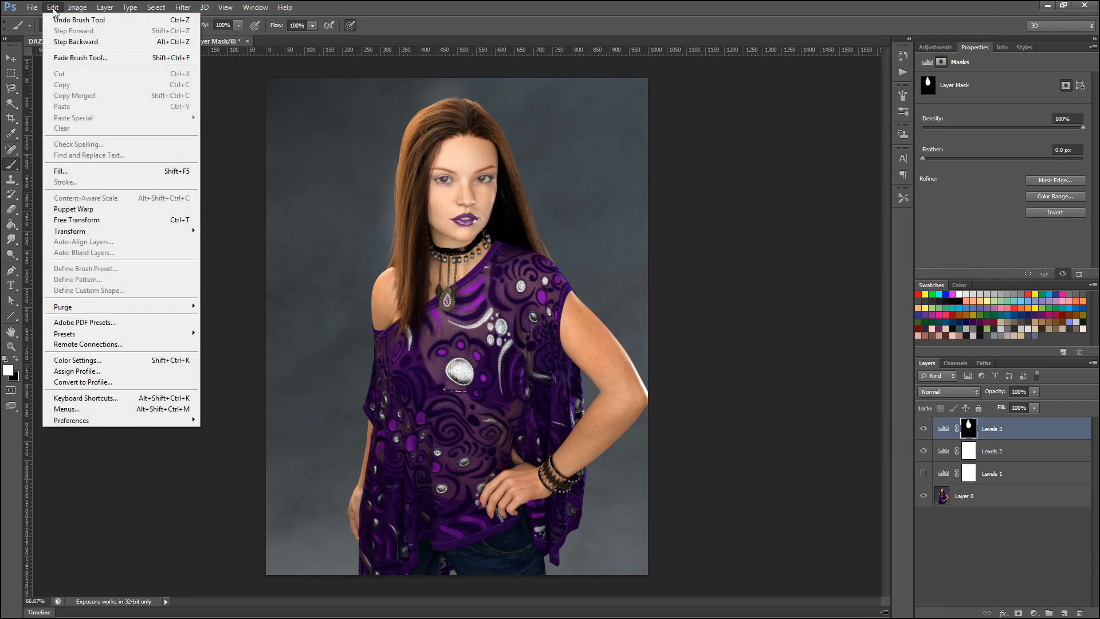
left_click(59, 41)
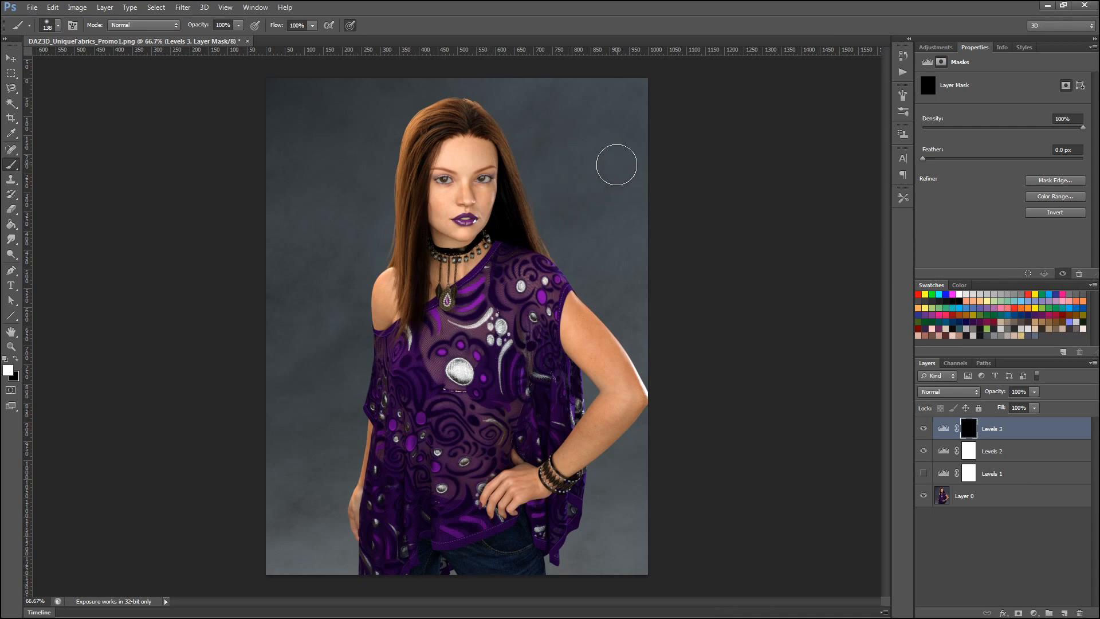
Step: Paint white on the Levels 3 mask over the hair and face with a 69 px brush, and over the lips with an 18 px brush
key("alt")
mouse_move(617, 143)
left_mouse_down()
mouse_move(652, 153)
mouse_move(635, 170)
mouse_move(607, 160)
left_mouse_up()
mouse_move(442, 109)
left_mouse_down()
mouse_move(406, 169)
mouse_move(402, 292)
left_mouse_up()
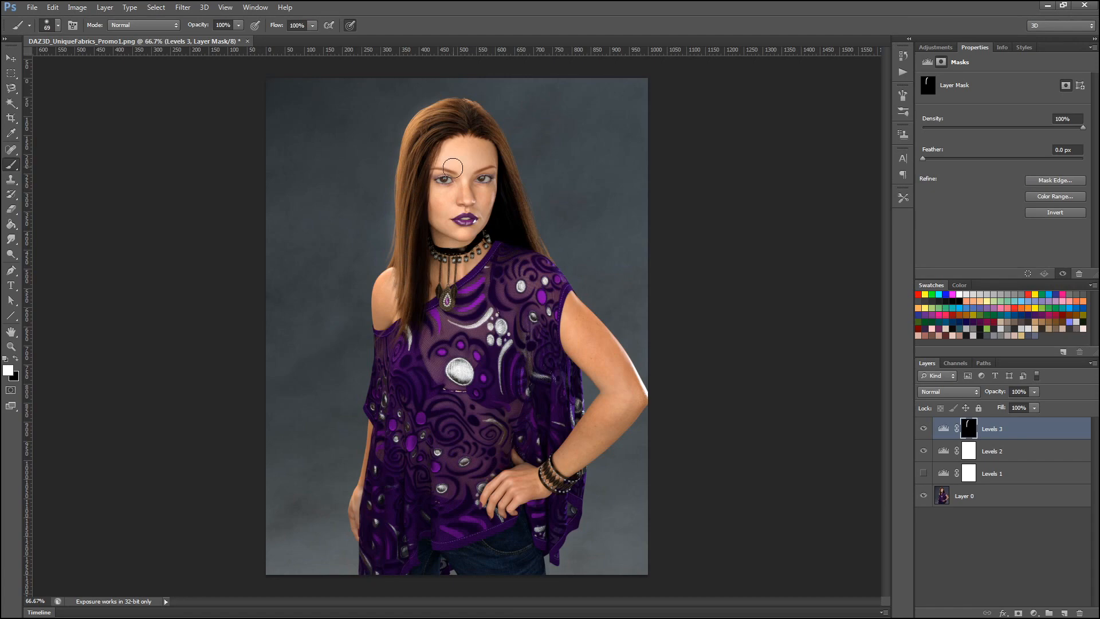
mouse_move(470, 113)
left_mouse_down()
mouse_move(472, 104)
mouse_move(437, 115)
left_mouse_up()
left_click_drag(464, 222, 474, 217)
right_click(533, 174, "alt")
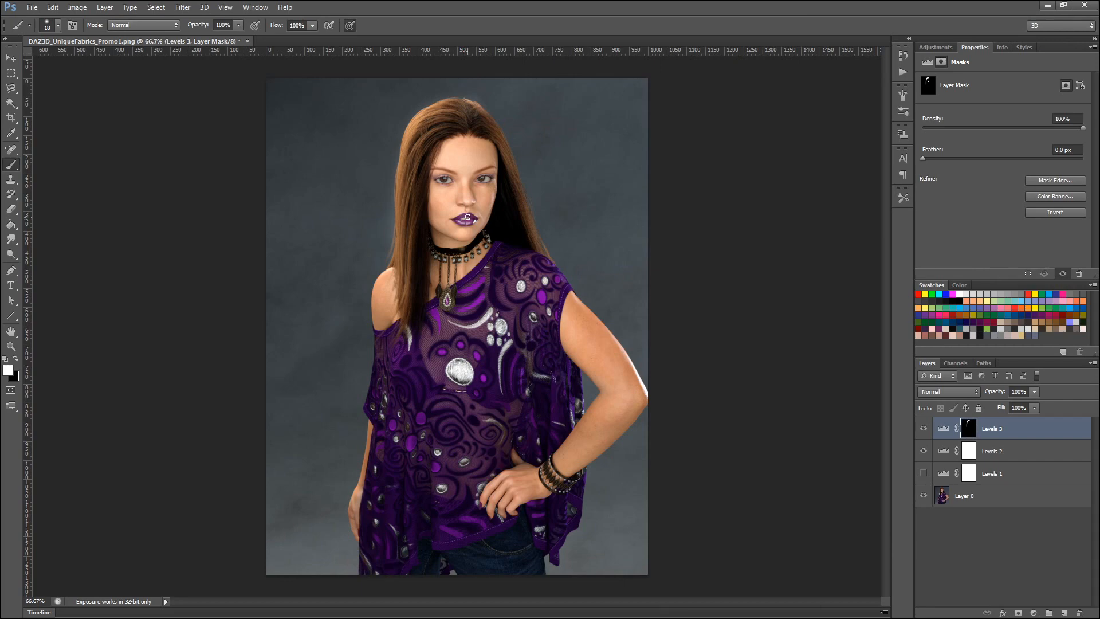
Step: Paint white on the Levels 3 mask along the bent arm, from upper arm to forearm, using an 87 px brush
left_click_drag(580, 313, 596, 322)
mouse_move(619, 214)
left_mouse_down()
mouse_move(618, 231)
mouse_move(619, 156)
left_mouse_up()
mouse_move(621, 385)
left_mouse_down()
mouse_move(610, 416)
mouse_move(573, 456)
left_mouse_up()
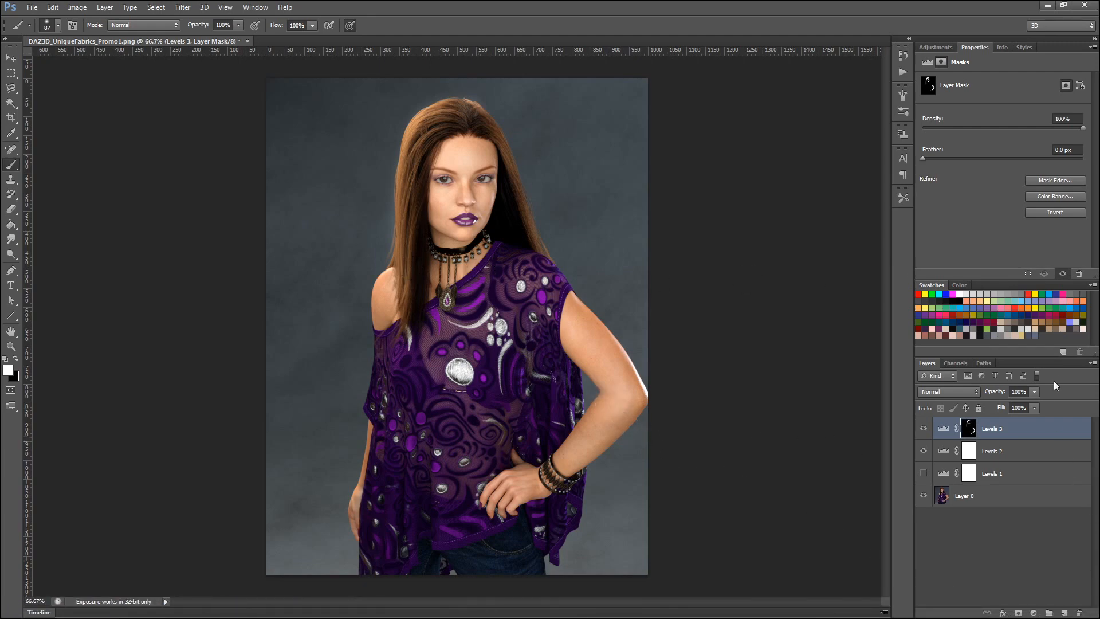
Step: Compare the portrait with and without the masked Levels 3 brightening, leaving the layer visible
left_click(924, 429)
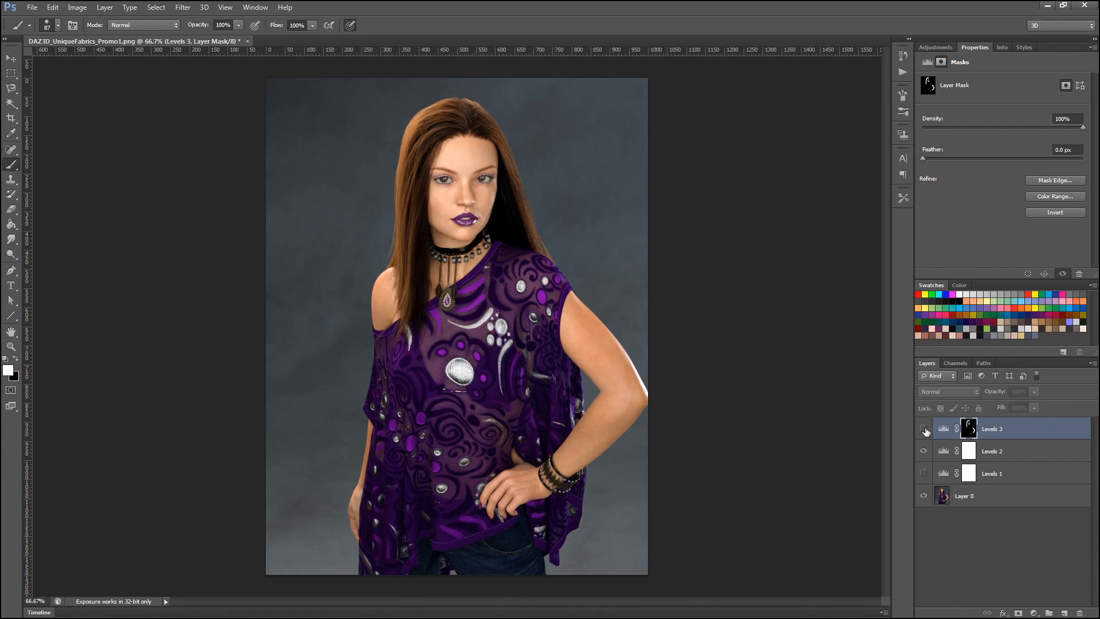
left_click(924, 429)
left_click(924, 429)
left_click(924, 430)
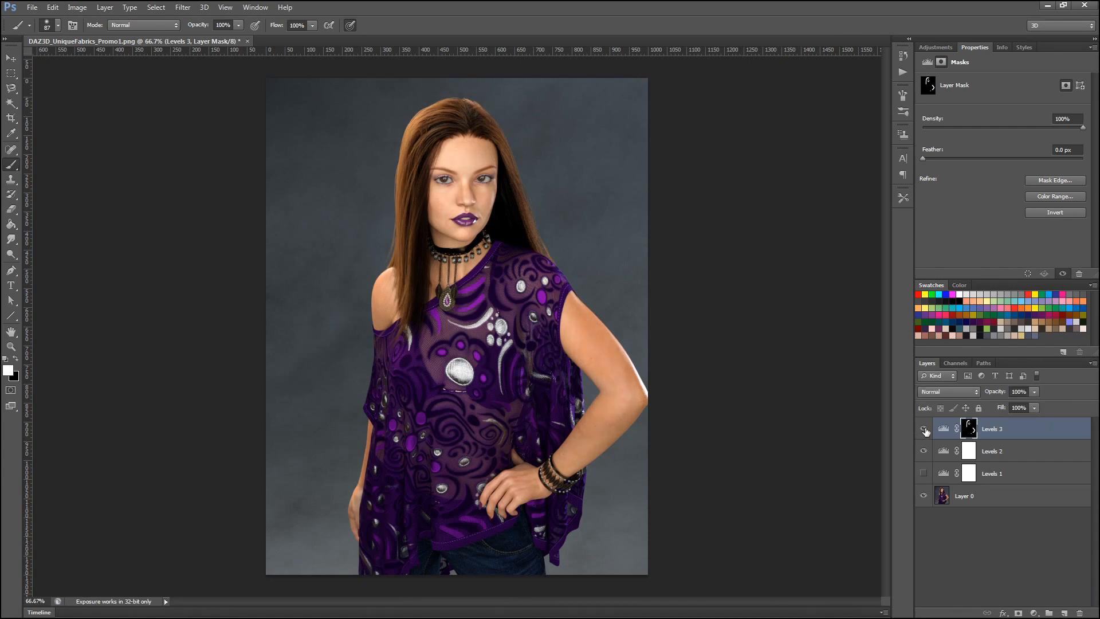
Step: Paint black on the Levels 3 mask along the outer edge of the hair to remove brightening from the background
left_click(16, 359)
left_click_drag(389, 138, 374, 262)
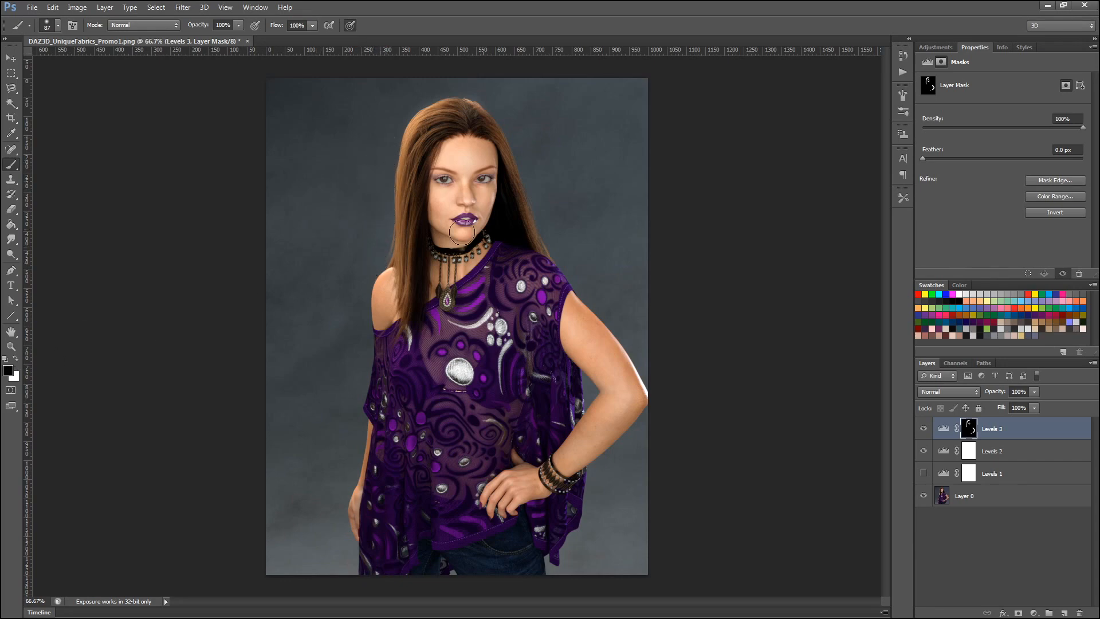
Step: Set the Levels 3 midtone input to 1.02 and its white input level to 229
left_click(924, 159)
left_click_drag(933, 153, 930, 153)
left_click(943, 430)
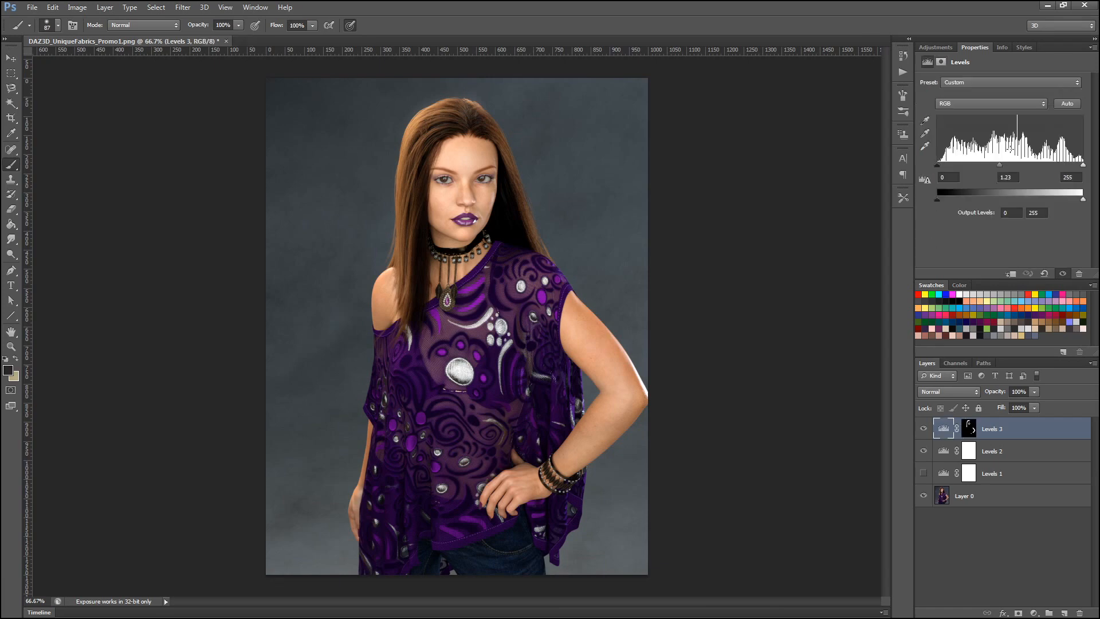
mouse_move(1000, 165)
left_mouse_down()
mouse_move(1025, 166)
mouse_move(1003, 161)
left_mouse_up()
left_click_drag(1083, 165, 1069, 165)
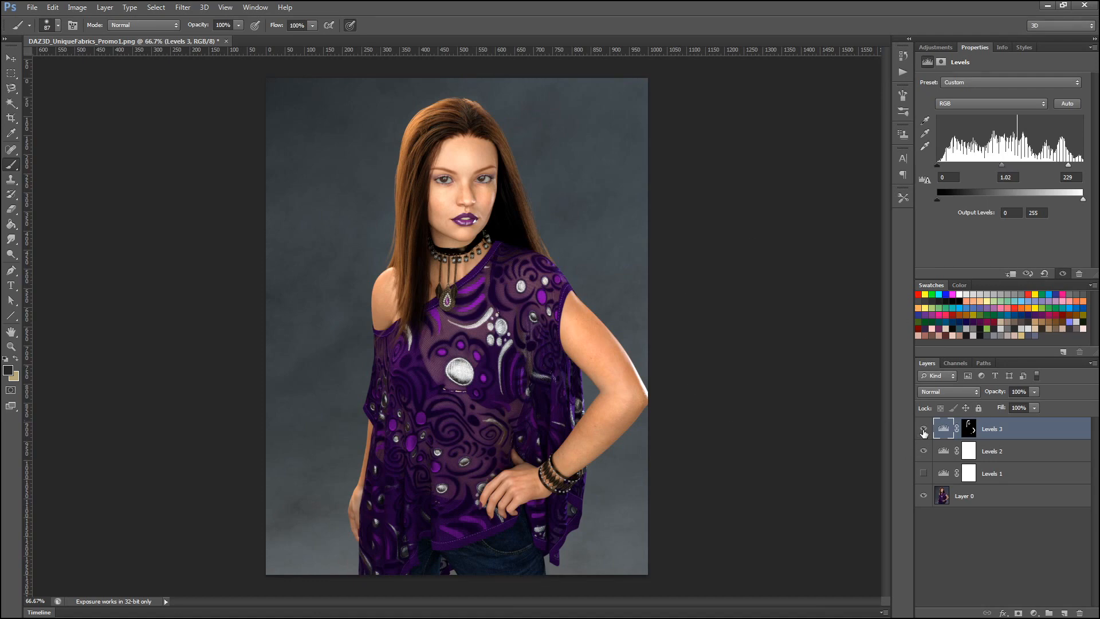
Step: Compare the portrait with and without the readjusted Levels 3 layer, leaving it shown
left_click(923, 429)
left_click(923, 430)
left_click(924, 429)
left_click(924, 429)
Step: Create a new layer group, move Levels 1, Levels 2 and Levels 3 into it, and collapse it
left_click(1049, 612)
left_click(1000, 445)
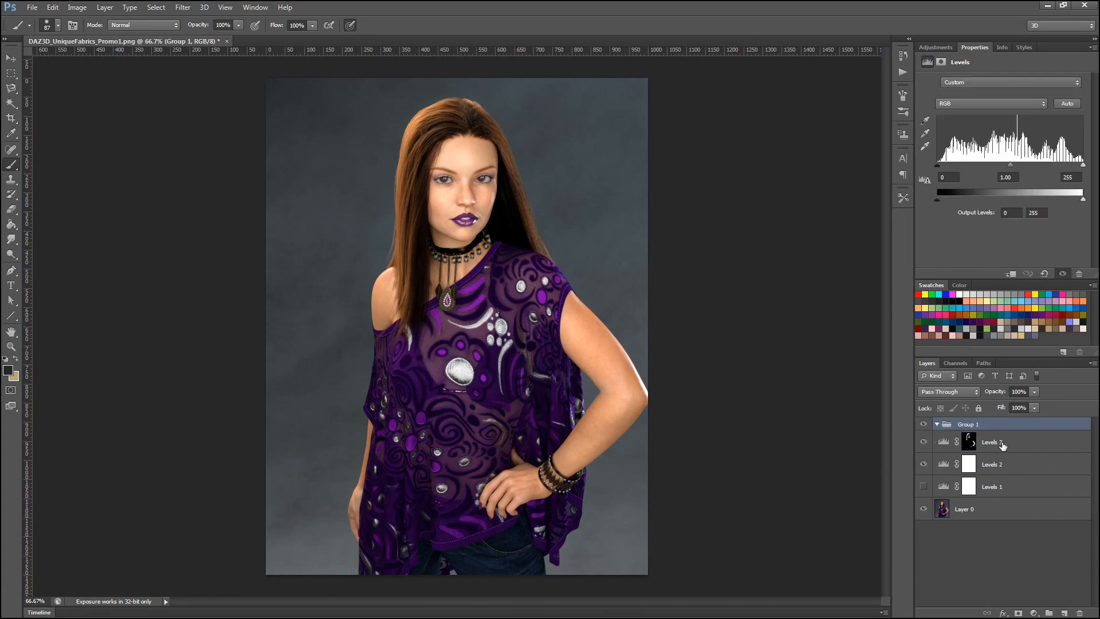
left_click(997, 492, "shift")
left_click_drag(999, 449, 972, 426)
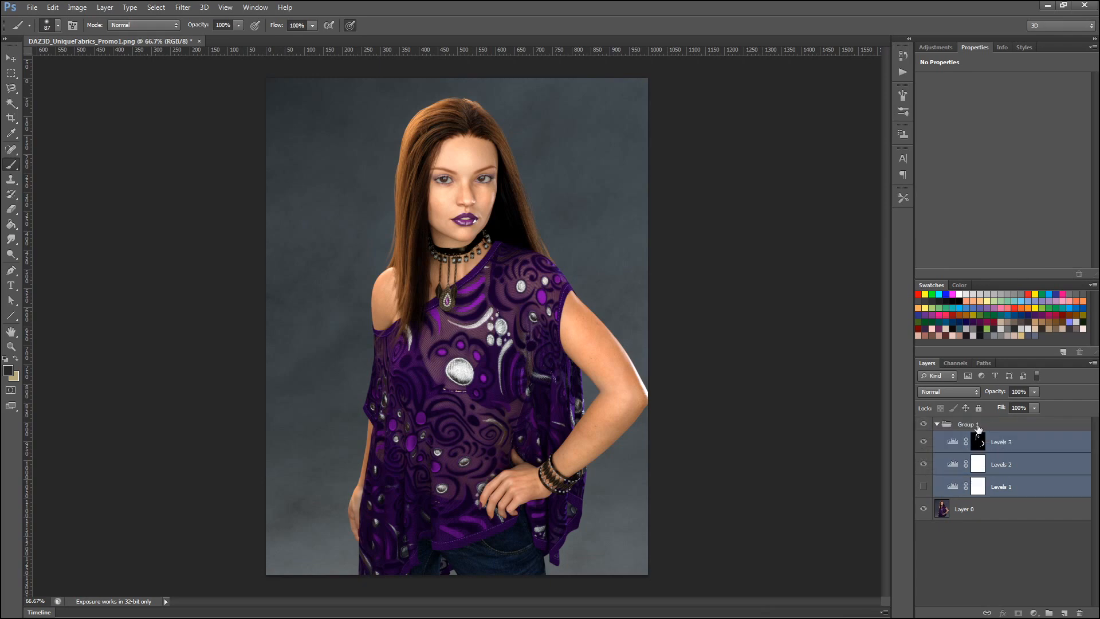
left_click(938, 424)
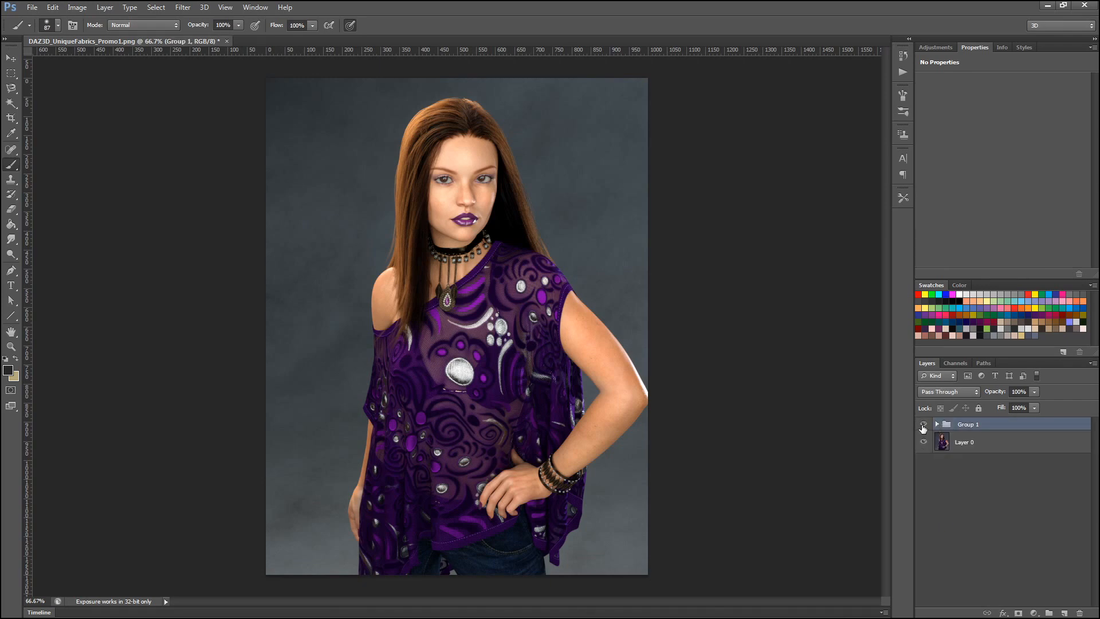
Step: Compare the original render with the corrected portrait by toggling the Levels group's visibility, leaving it shown
left_click(924, 425)
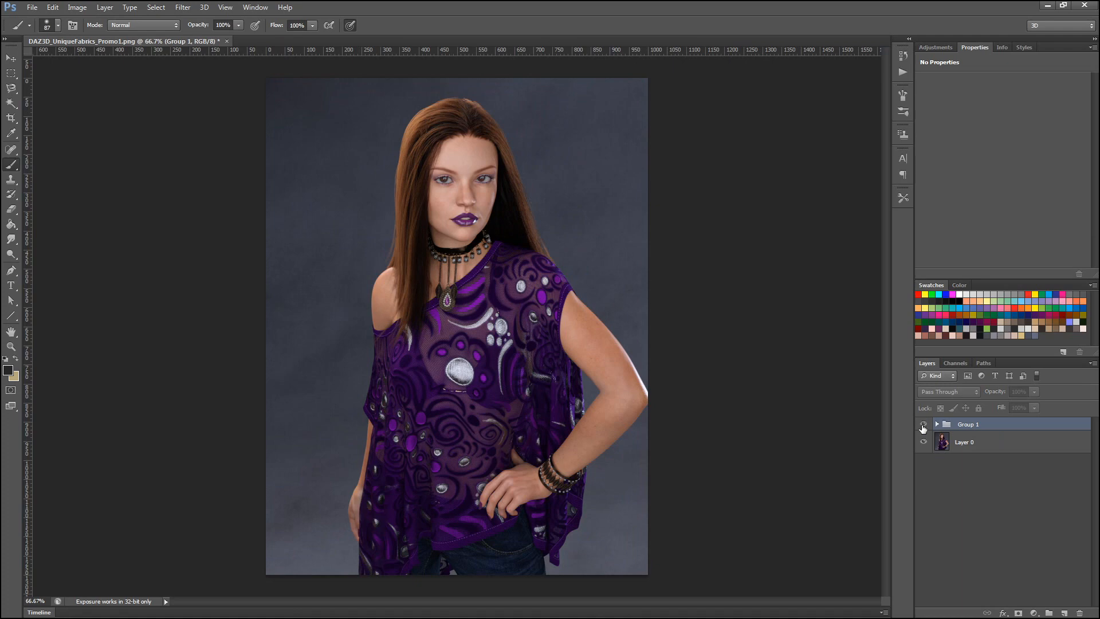
left_click(924, 425)
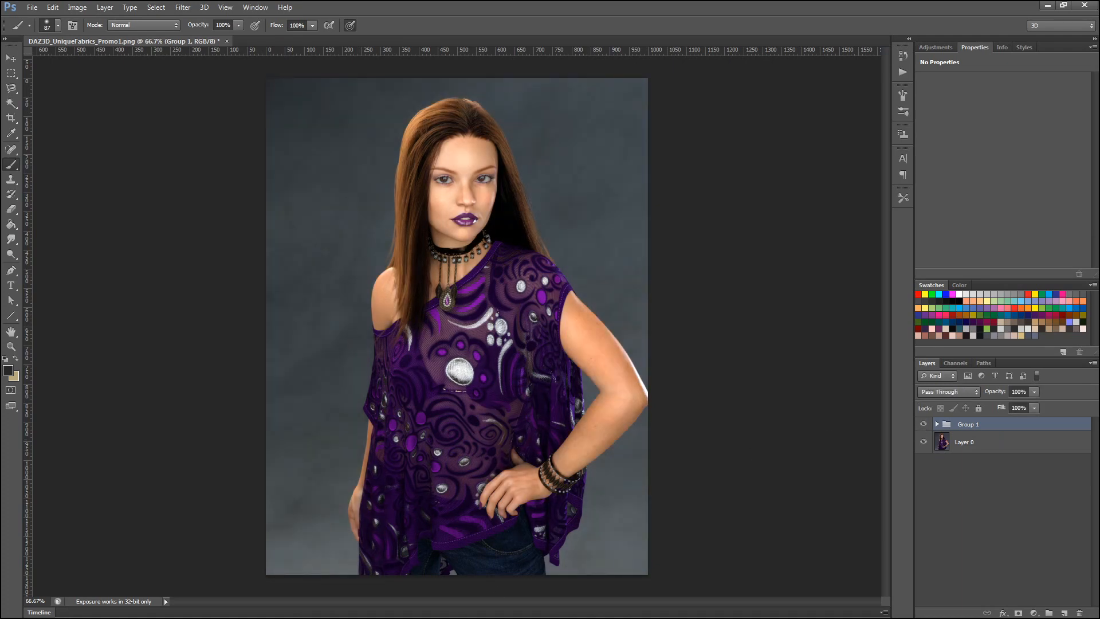